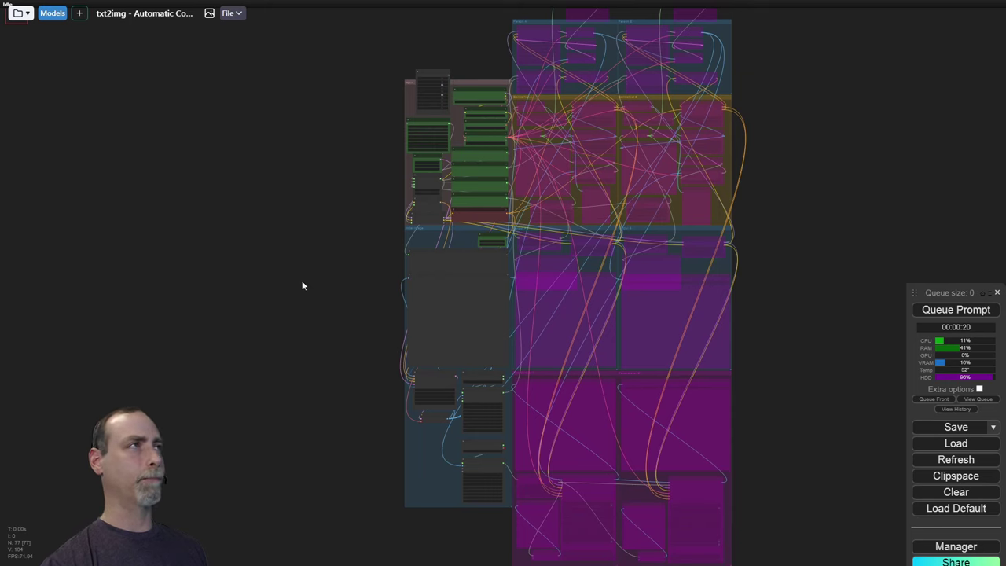
Step: Zoom in and frame the Input group so its nodes are readable
scroll(330, 231, up, 5)
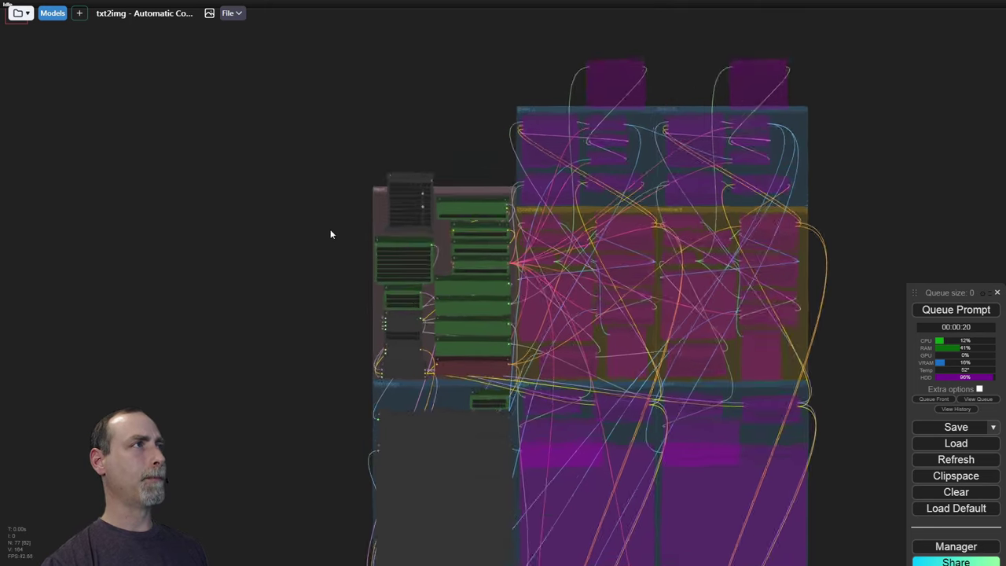
scroll(369, 216, up, 4)
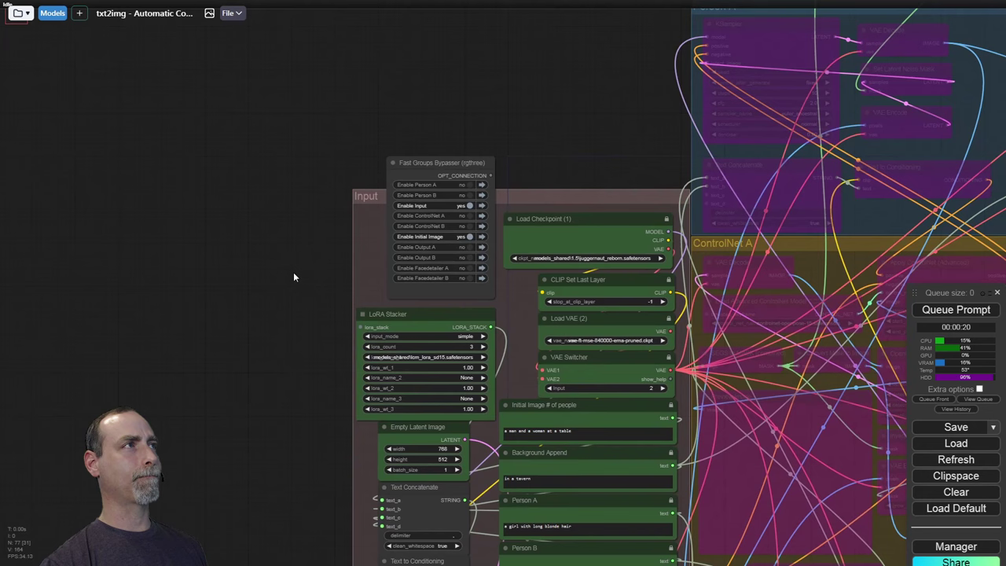
click(433, 163)
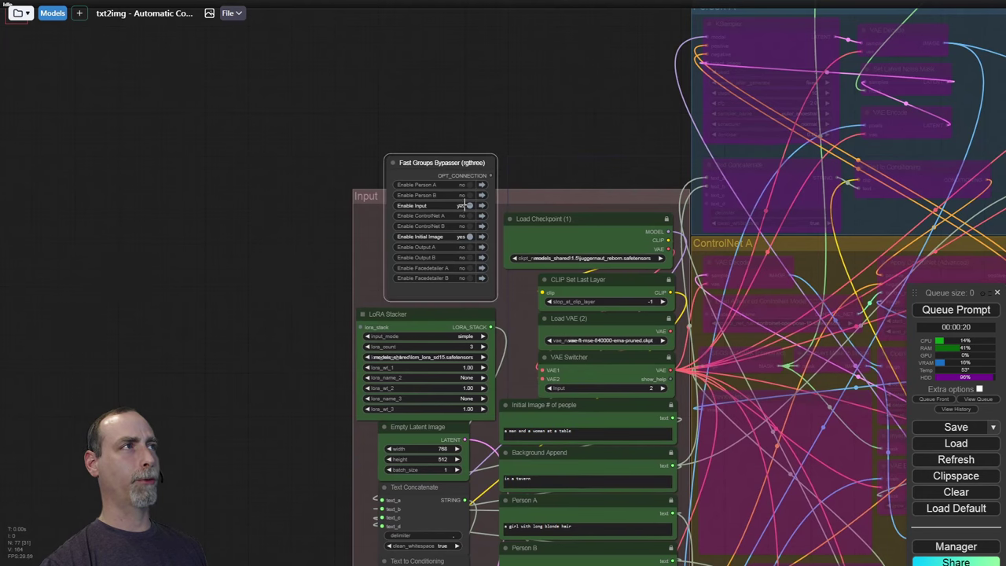
scroll(325, 357, down, 2)
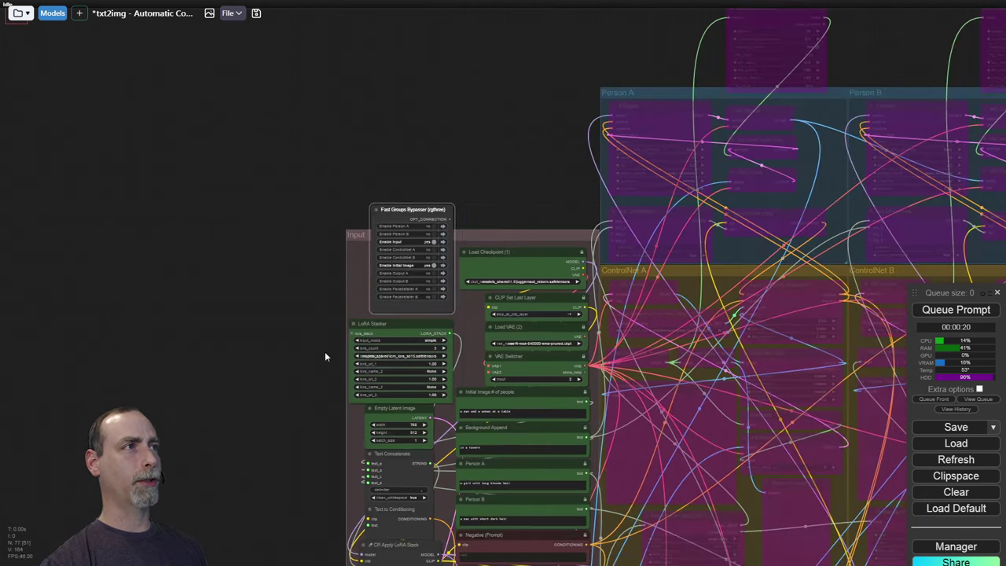
scroll(318, 271, down, 5)
drag(317, 463, 280, 516)
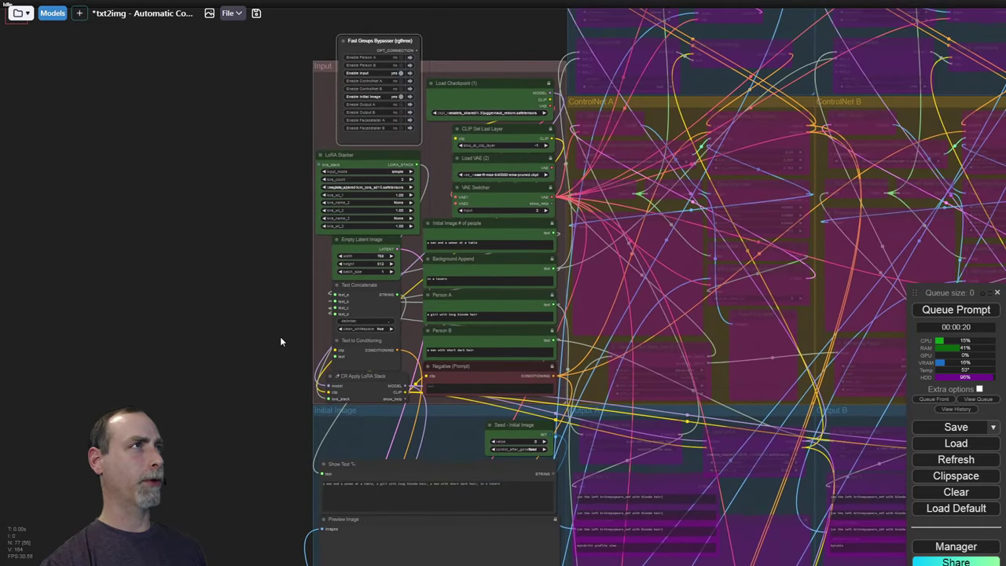
drag(280, 337, 280, 360)
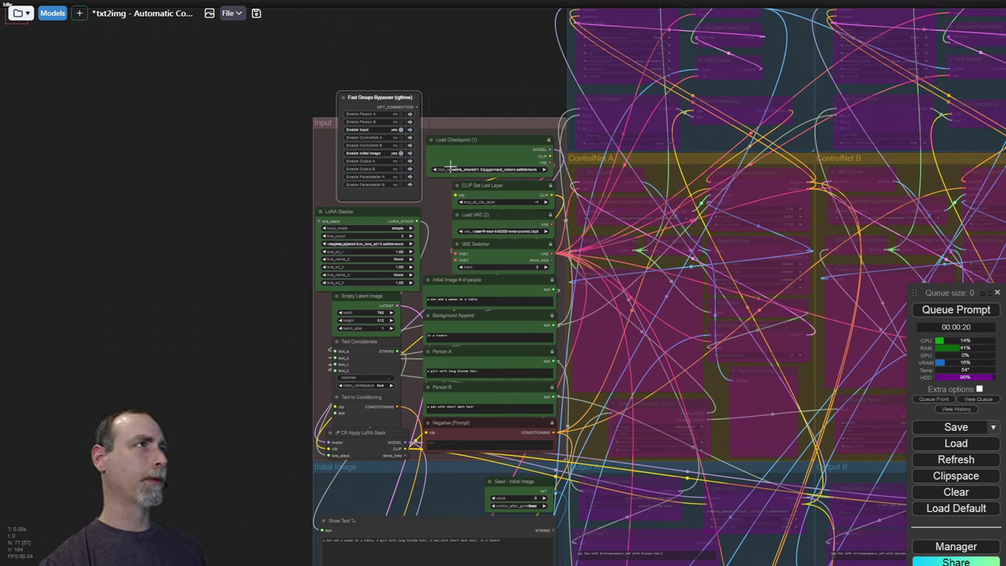
Step: Point out Load Checkpoint, CLIP Set Last Layer, Load VAE, VAE Switcher and LoRA Stacker
click(489, 157)
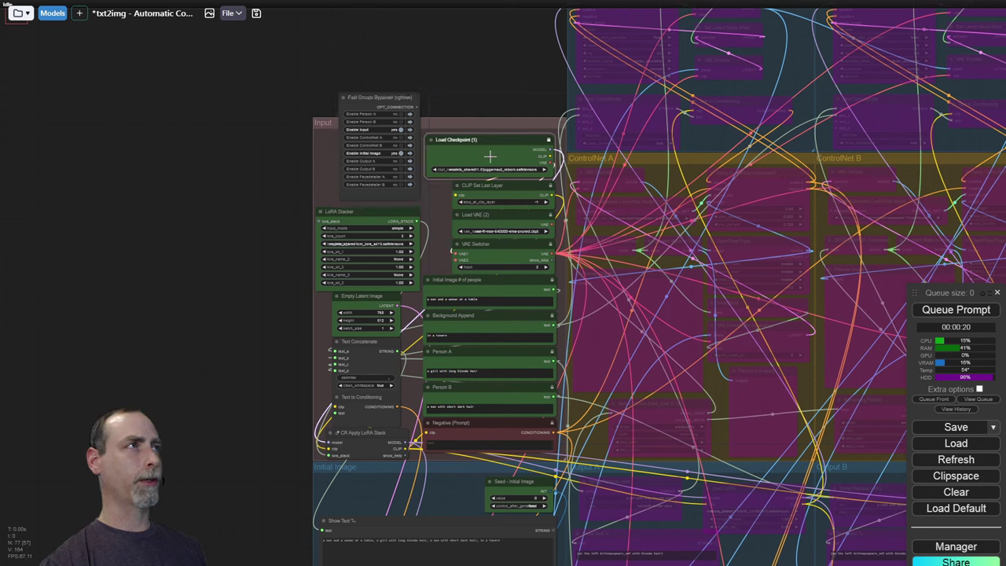
click(491, 185)
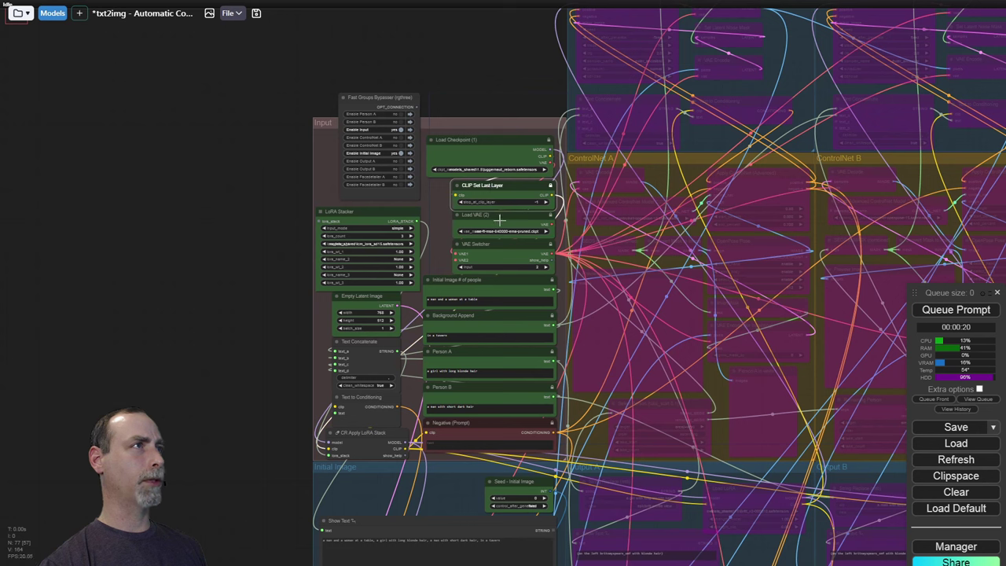
click(498, 221)
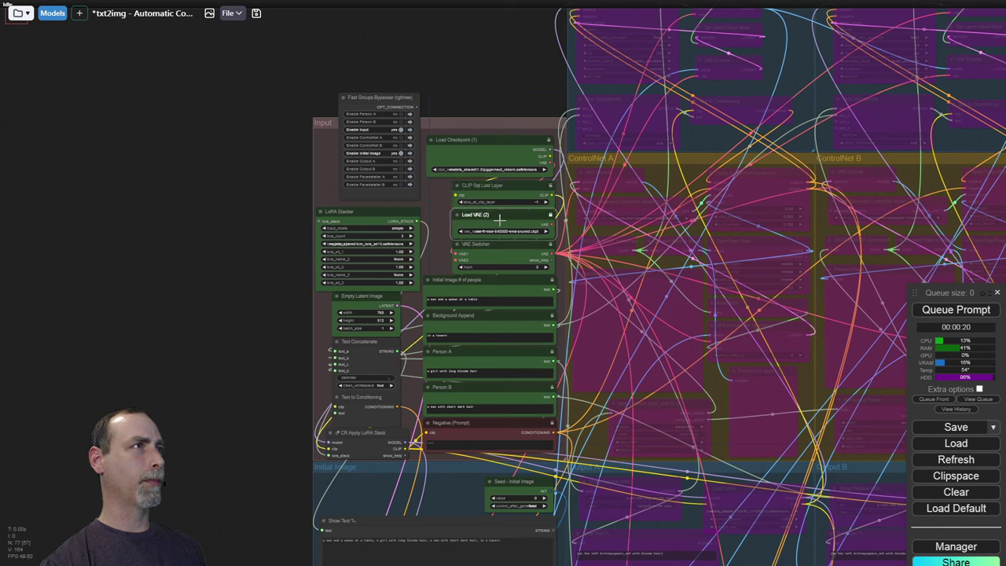
click(499, 260)
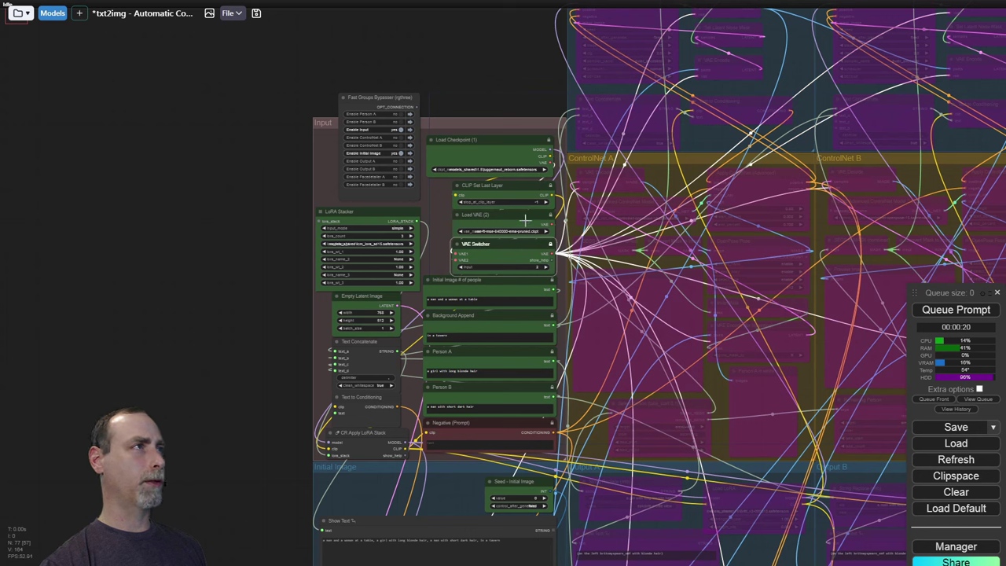
click(359, 211)
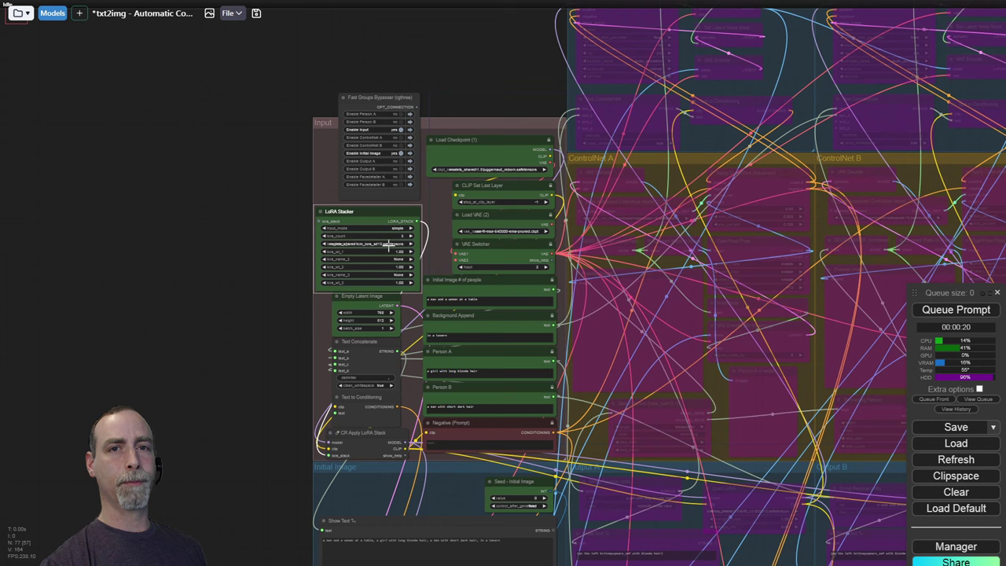
click(497, 162)
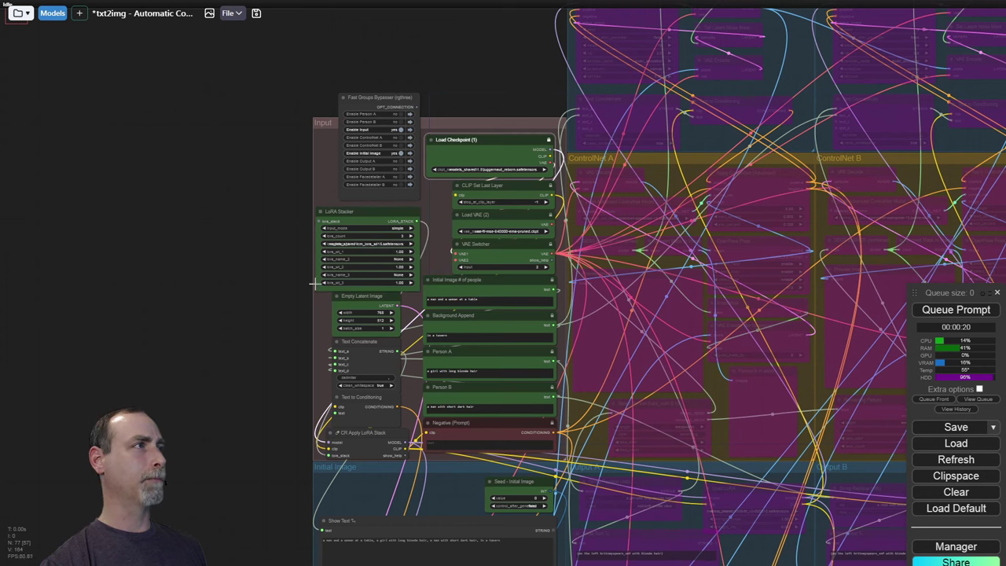
drag(314, 284, 274, 227)
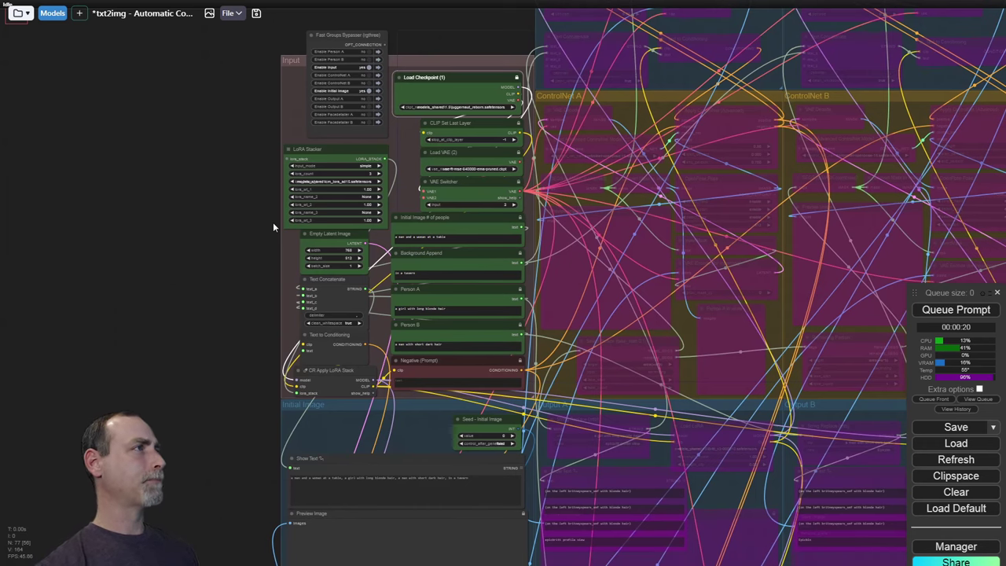
scroll(316, 245, up, 4)
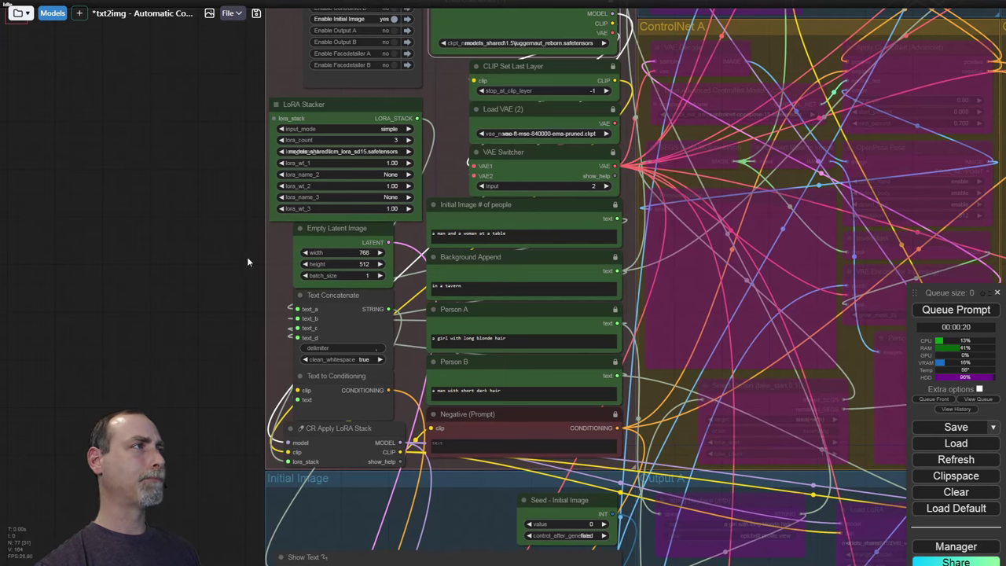
drag(247, 262, 152, 246)
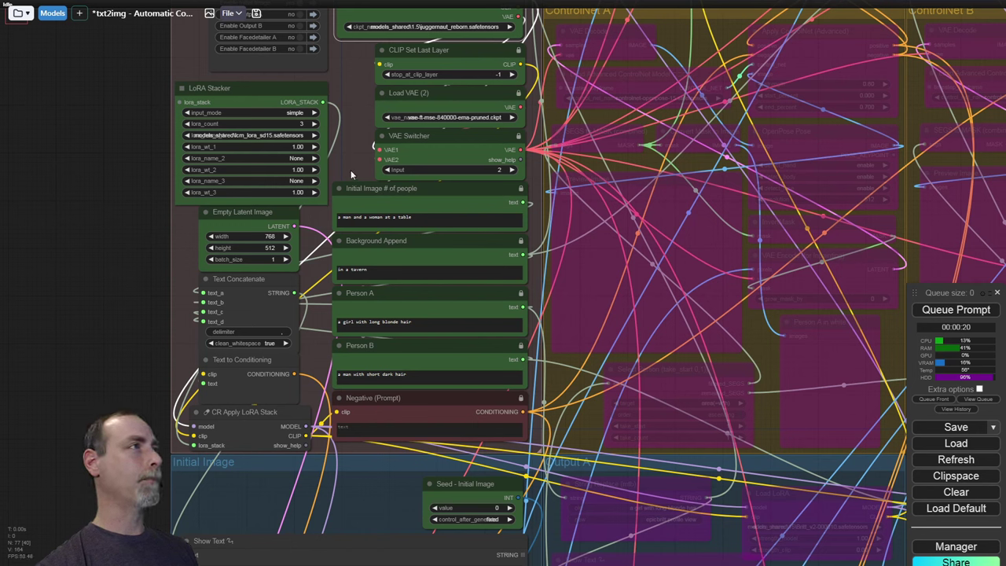
click(386, 220)
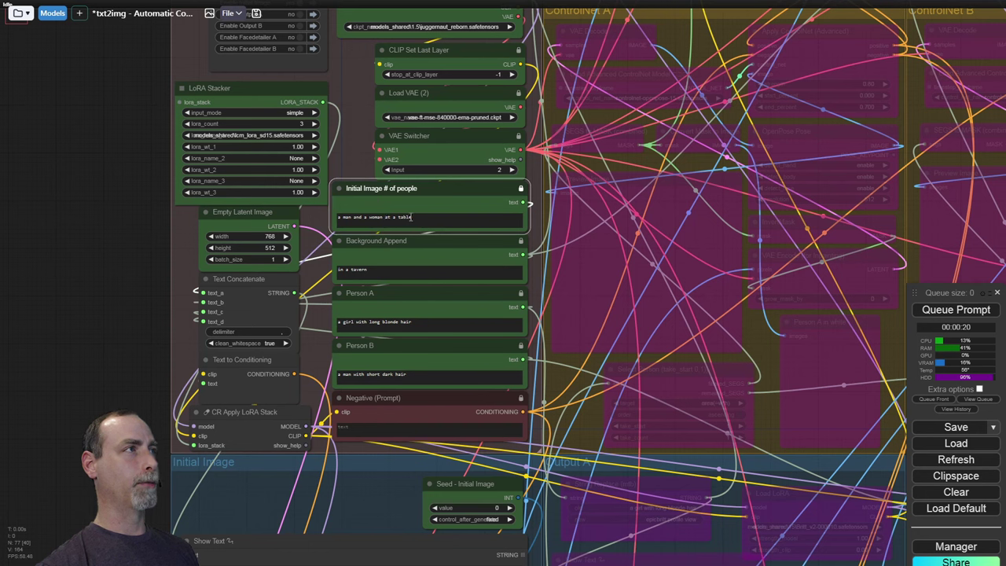
click(353, 255)
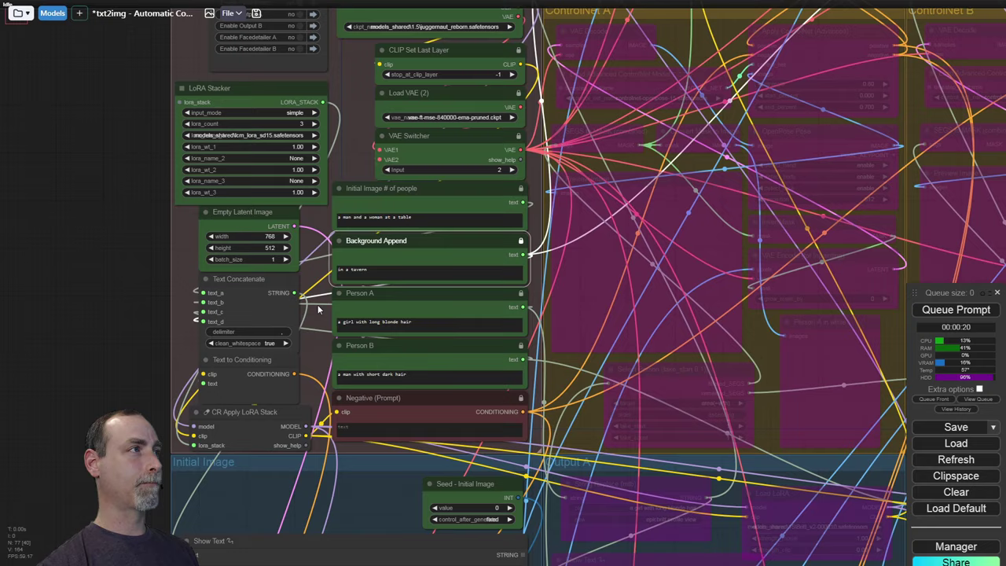
drag(316, 316, 308, 240)
click(355, 232)
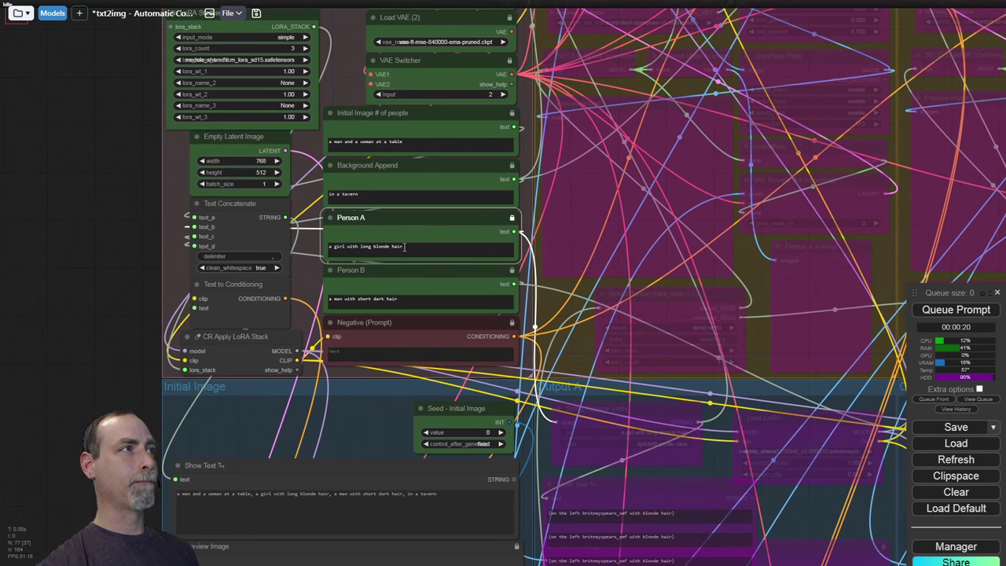
click(363, 285)
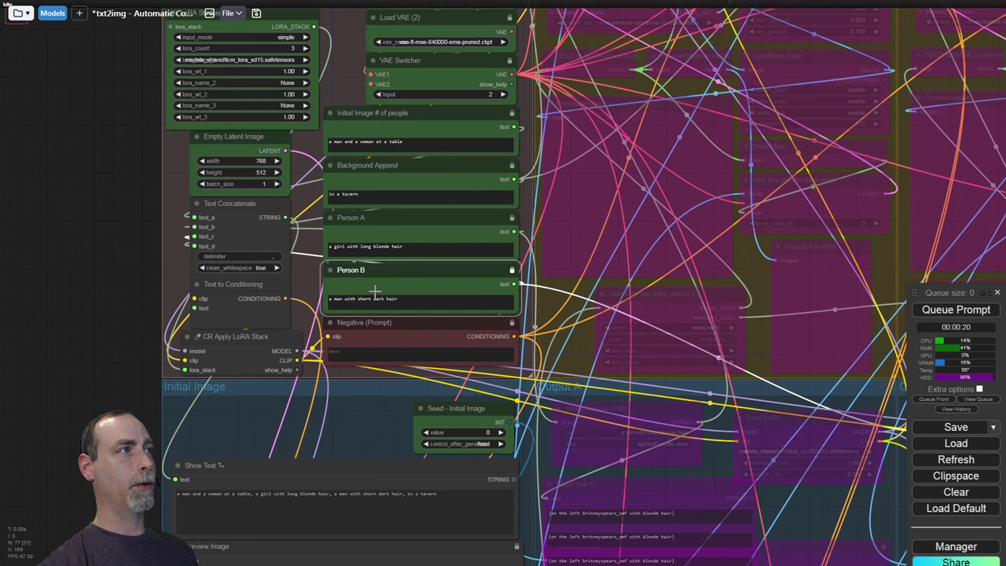
click(306, 270)
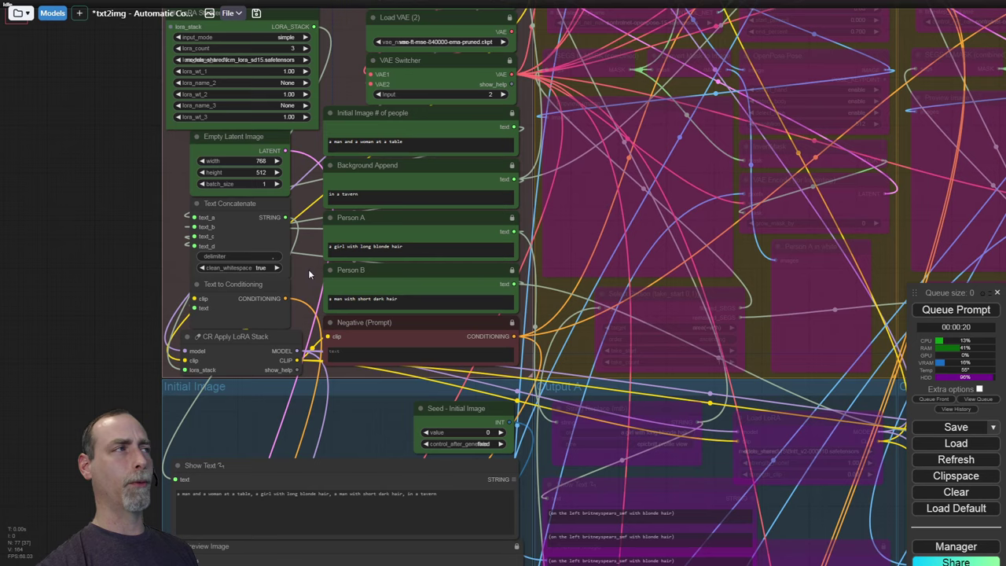
scroll(129, 286, down, 2)
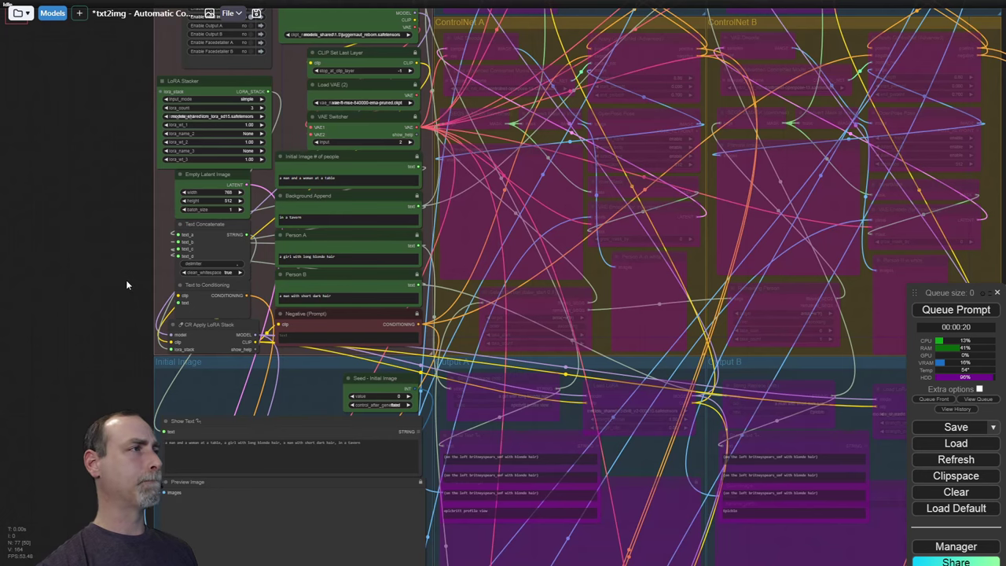
Step: Pan down to the Initial Image group and its seed node
drag(126, 280, 127, 152)
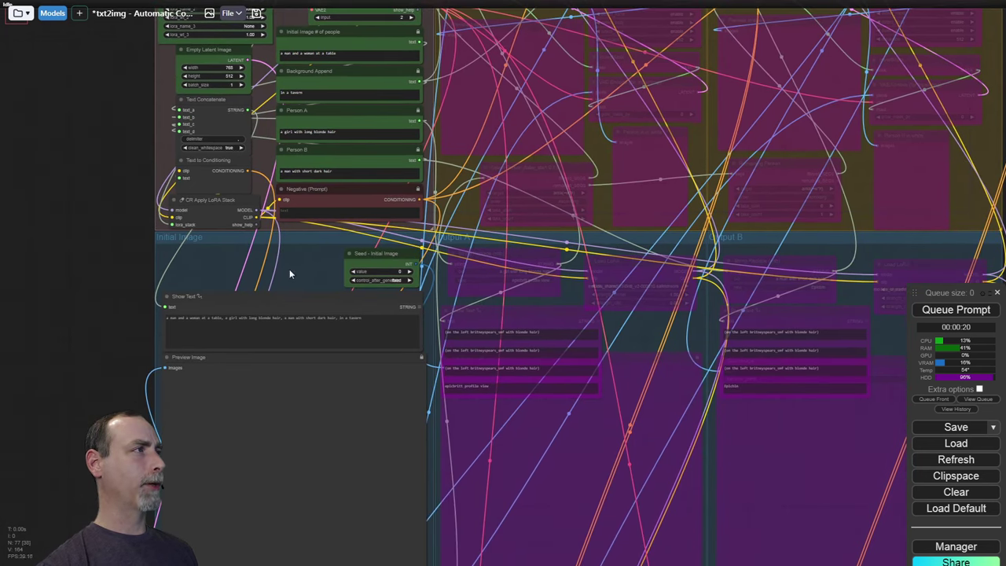
click(363, 258)
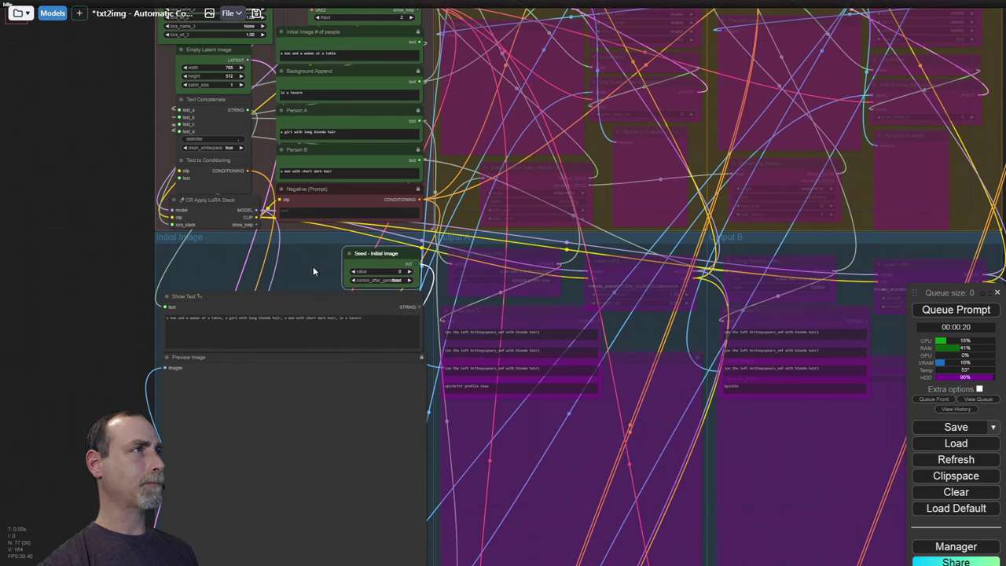
drag(312, 267, 304, 173)
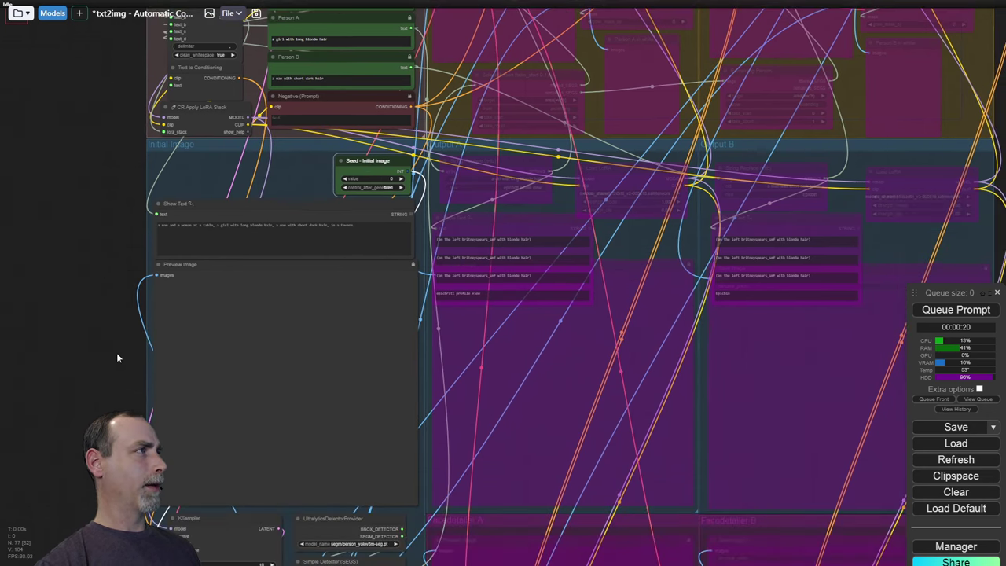
drag(116, 352, 25, 358)
Step: Queue the workflow and zoom in on the generated tavern preview
click(955, 309)
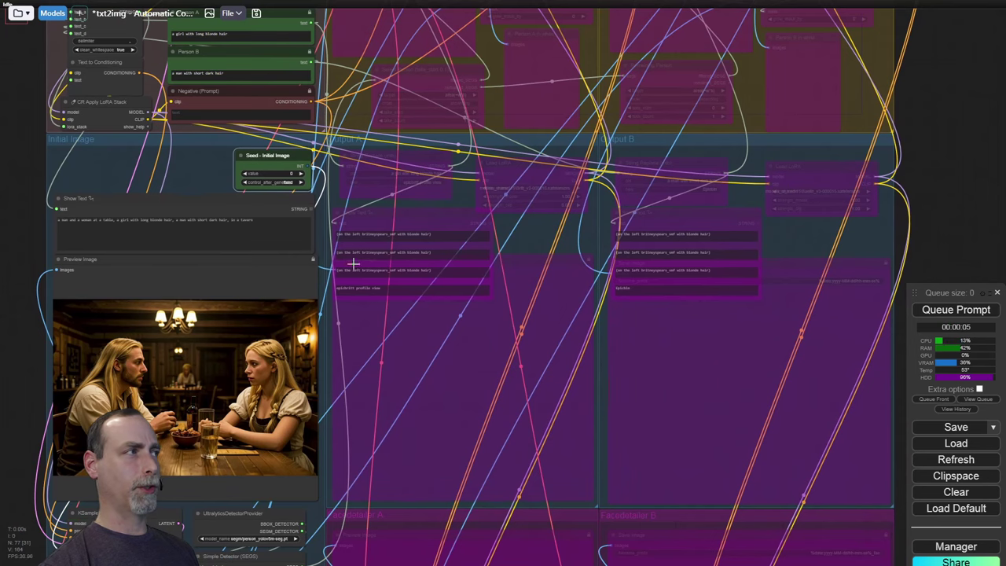
drag(44, 344, 62, 340)
scroll(165, 364, up, 3)
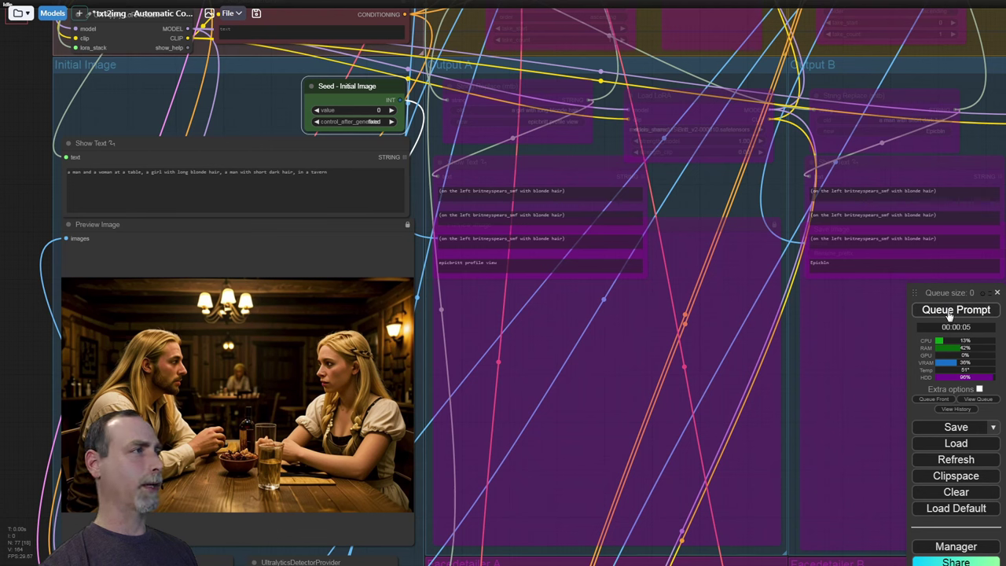
Step: Raise the initial image seed to 3, regenerating the tavern image with each new seed
click(390, 110)
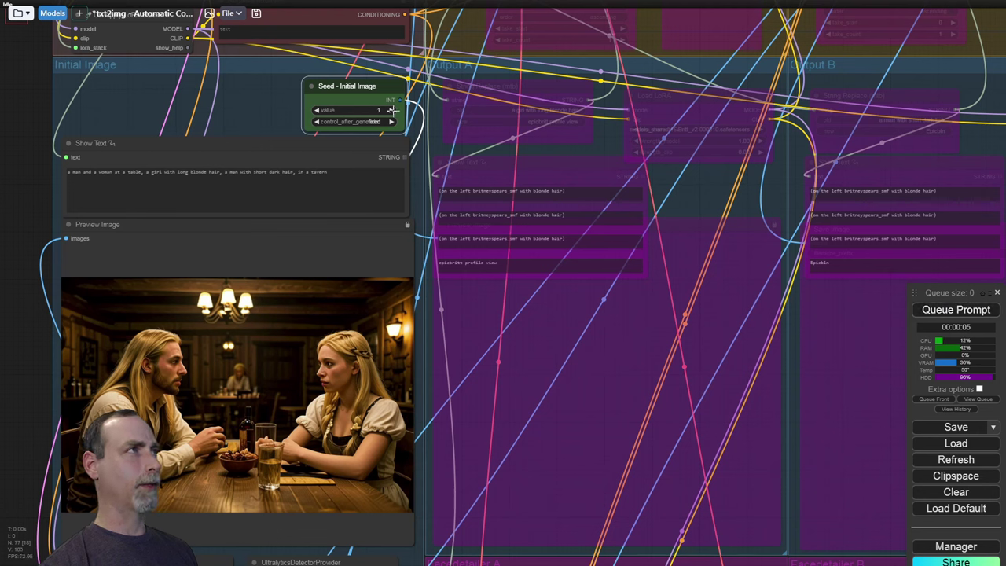
click(947, 314)
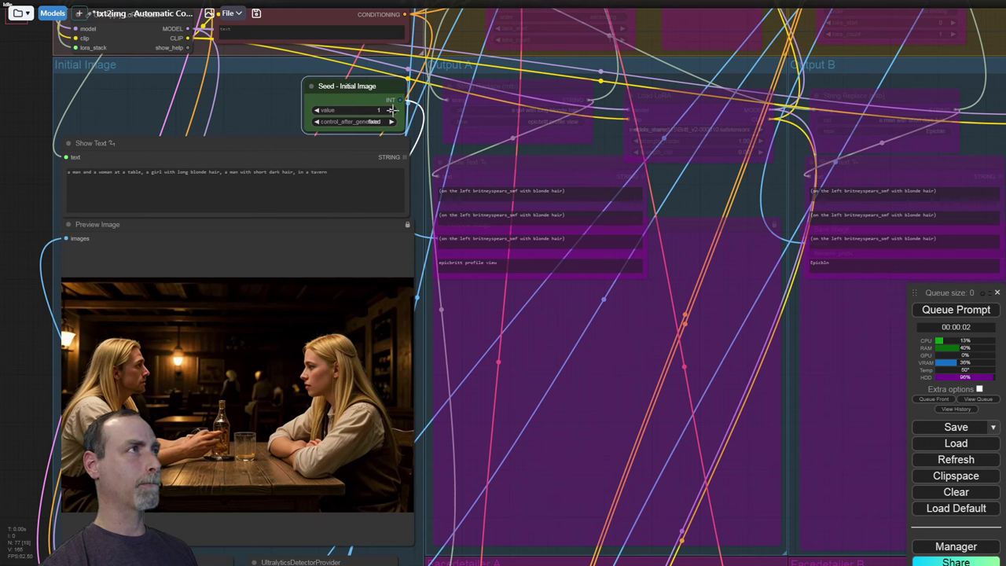
click(955, 310)
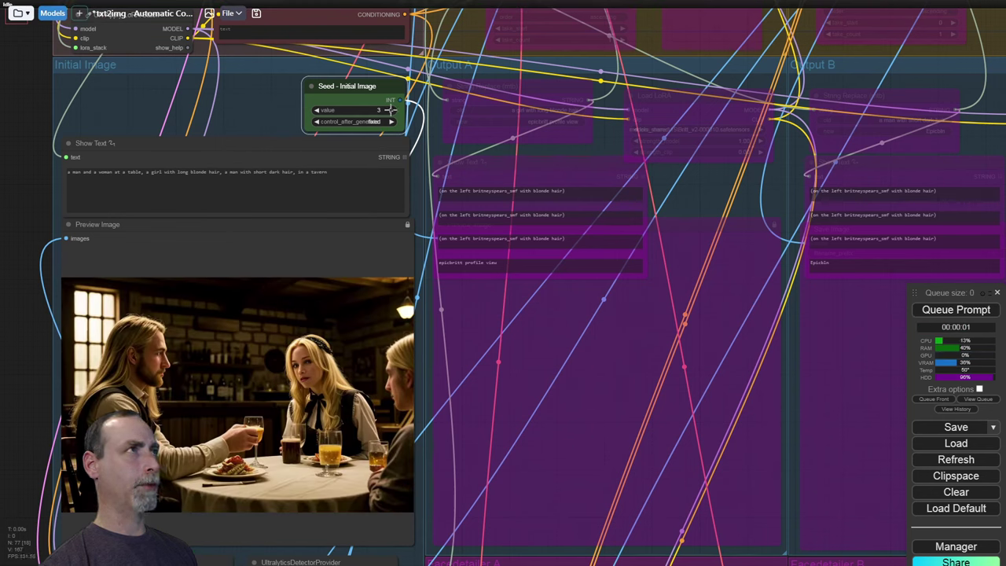
click(939, 311)
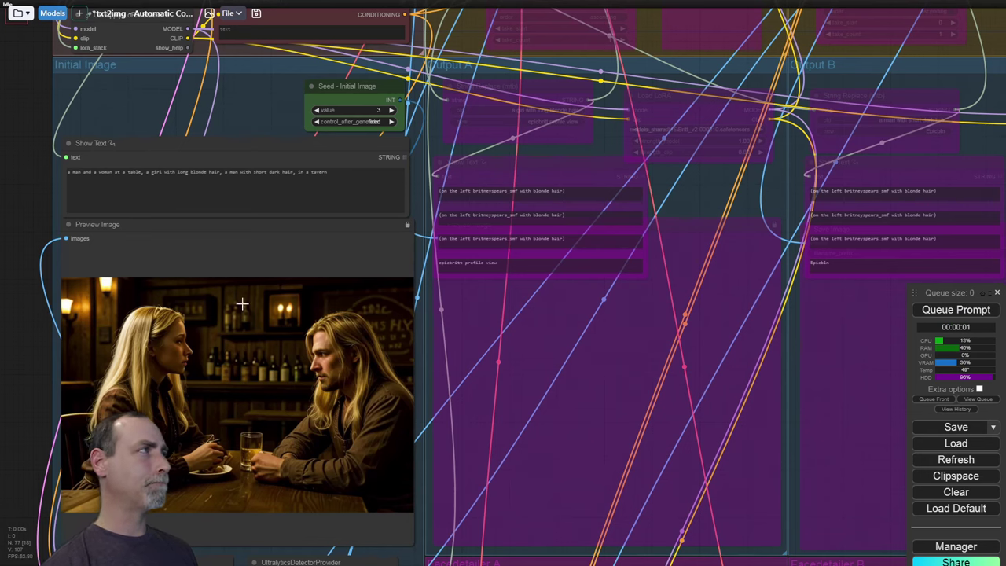
scroll(54, 239, up, 4)
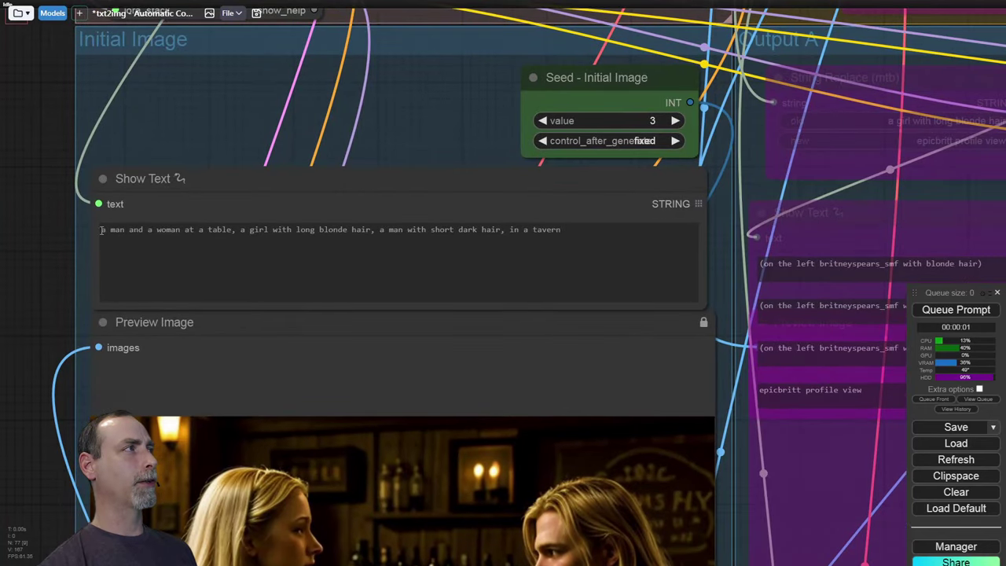
drag(102, 229, 564, 238)
click(565, 238)
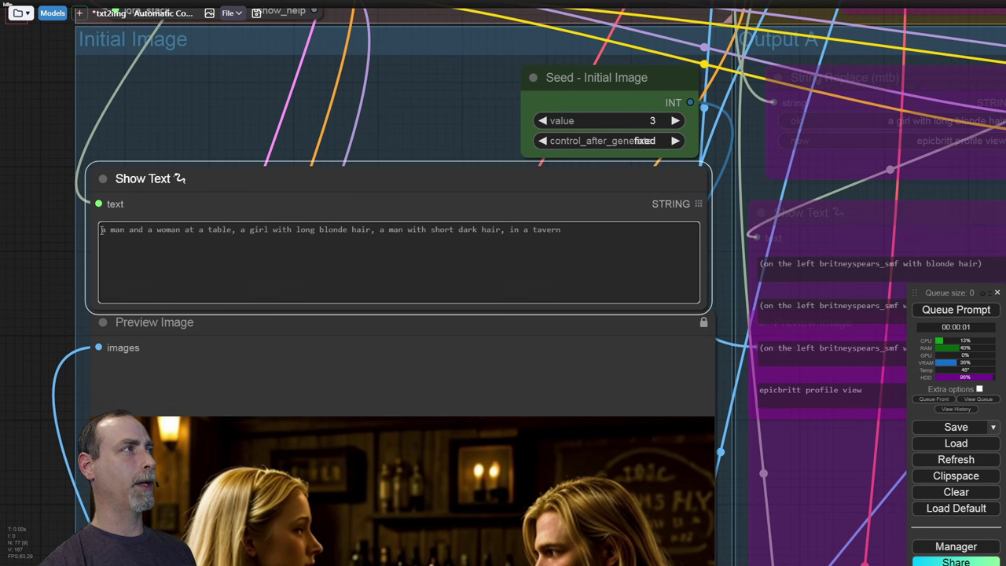
drag(102, 229, 561, 229)
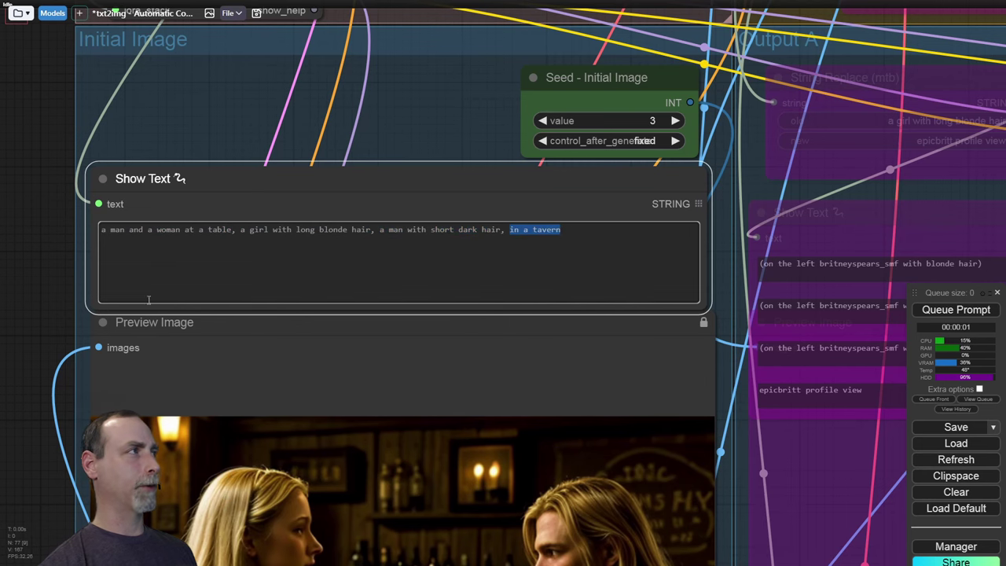
click(33, 270)
scroll(35, 270, down, 3)
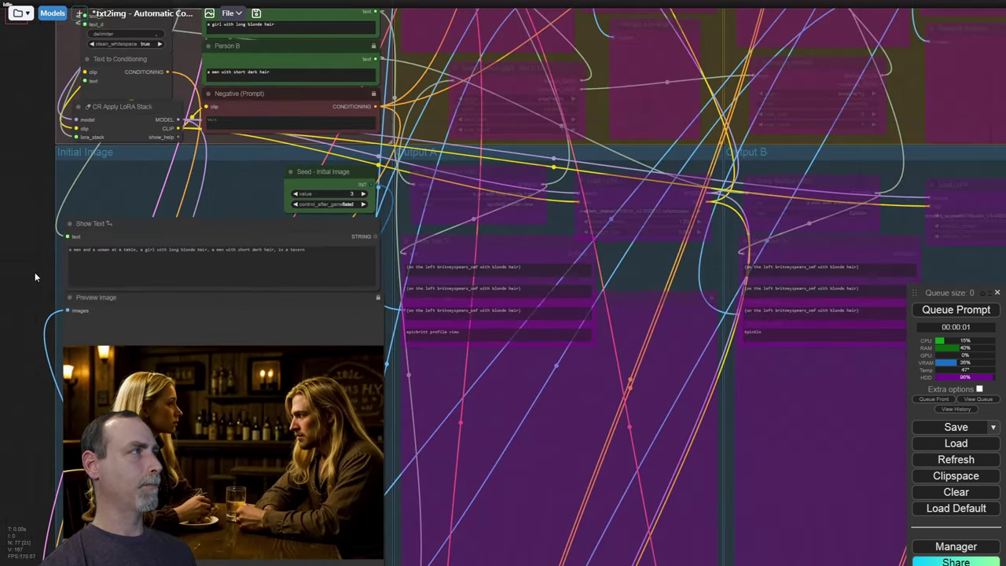
drag(26, 228, 51, 395)
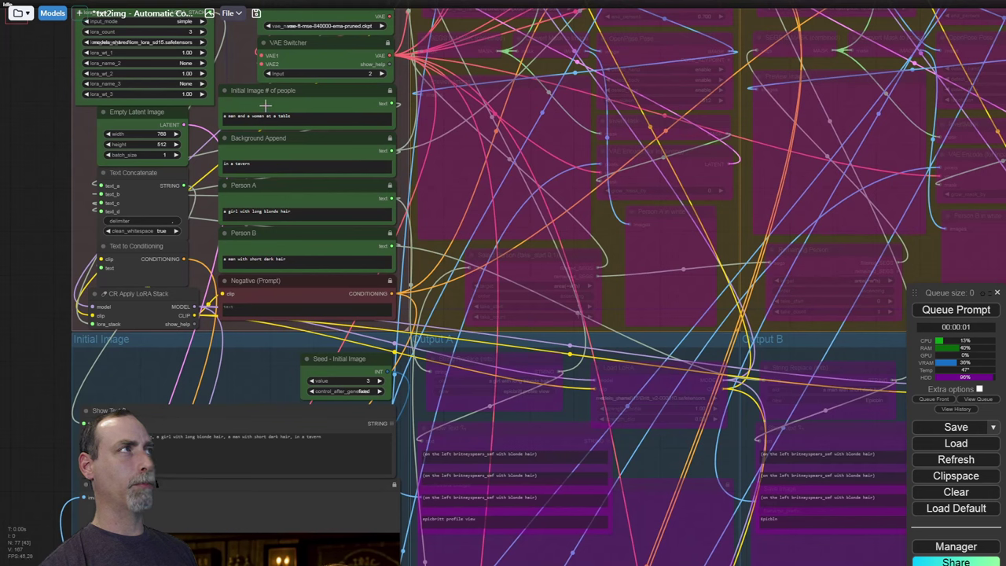
click(266, 105)
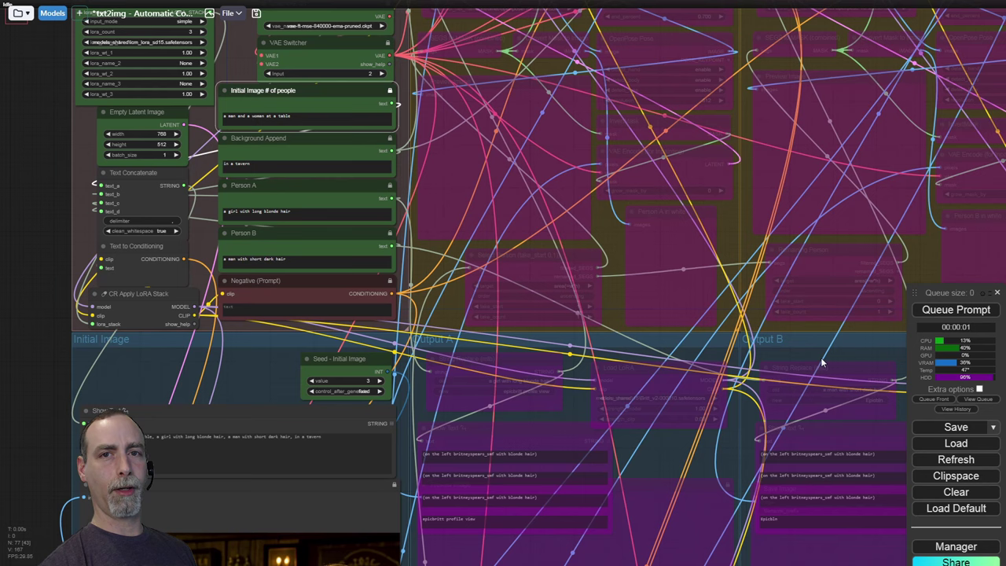
click(260, 146)
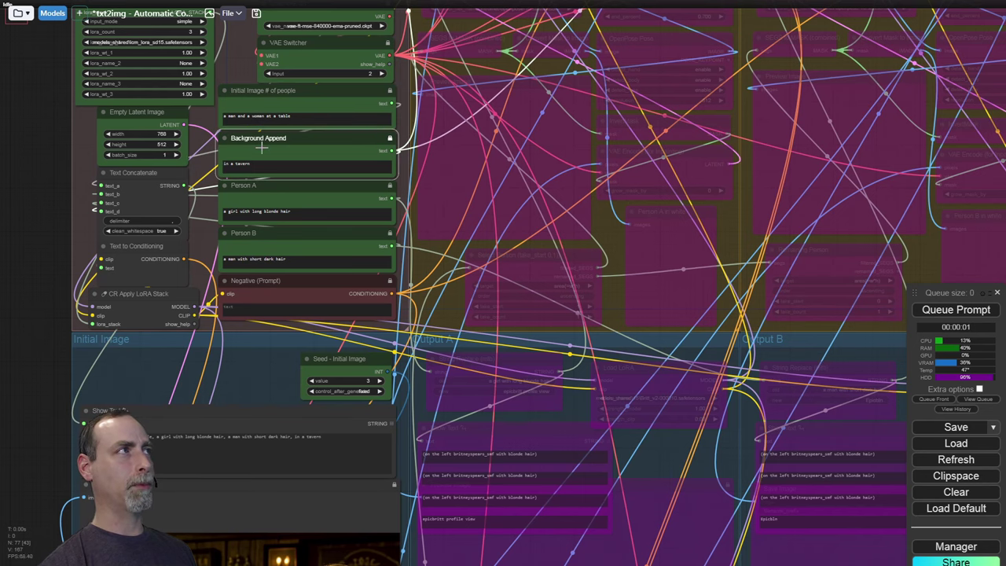
scroll(50, 192, down, 5)
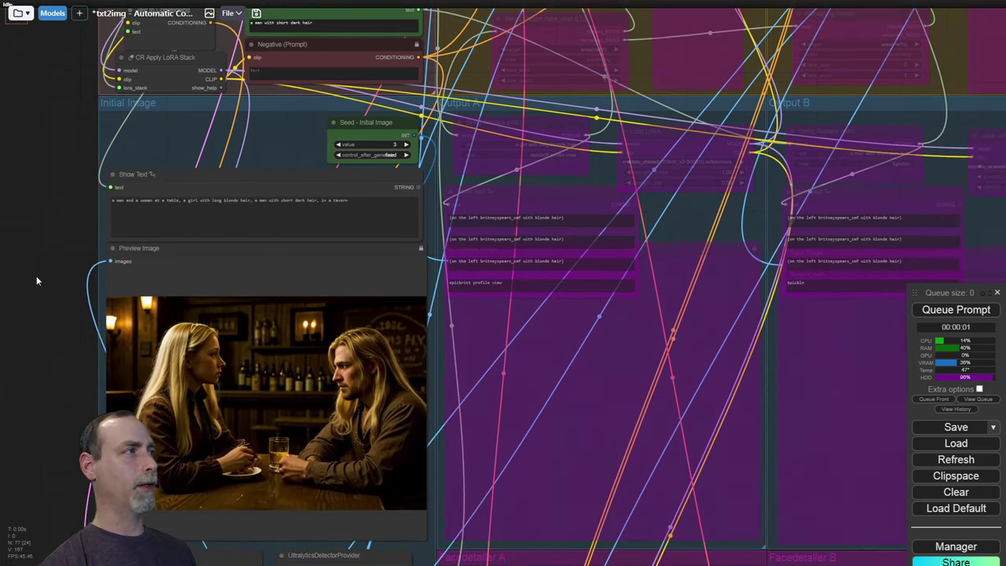
scroll(58, 377, up, 2)
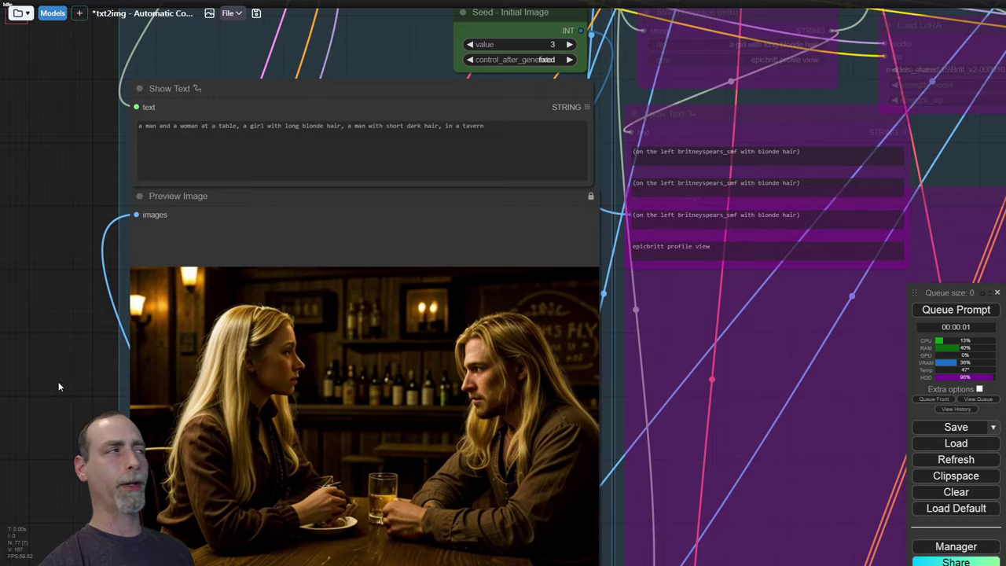
scroll(52, 386, down, 3)
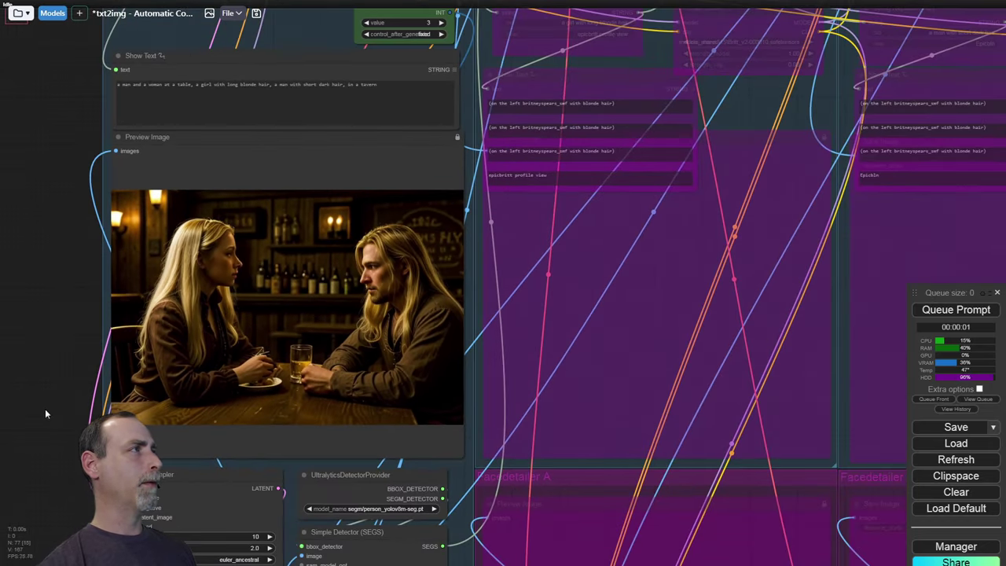
drag(52, 422, 45, 420)
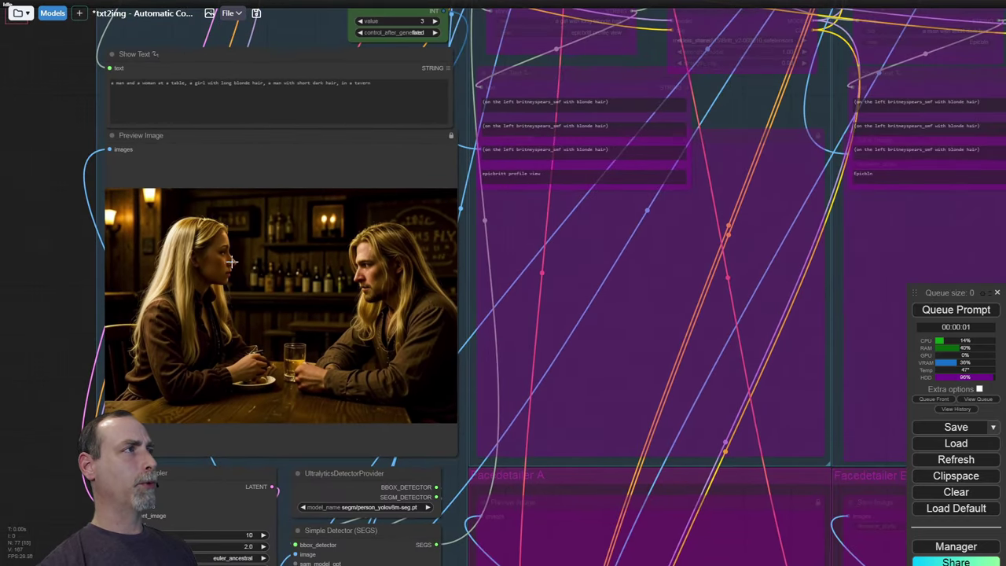
drag(63, 381, 11, 188)
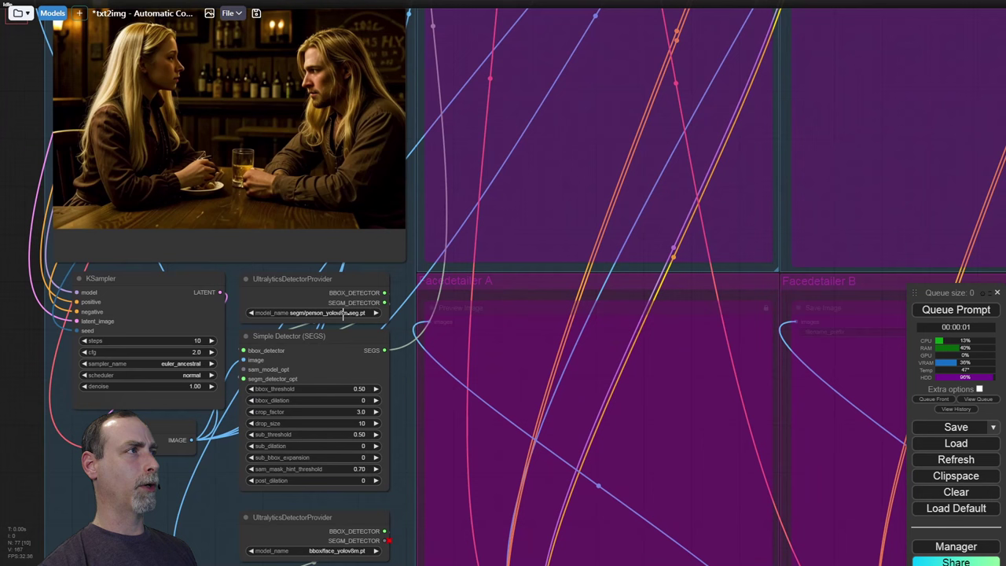
click(286, 292)
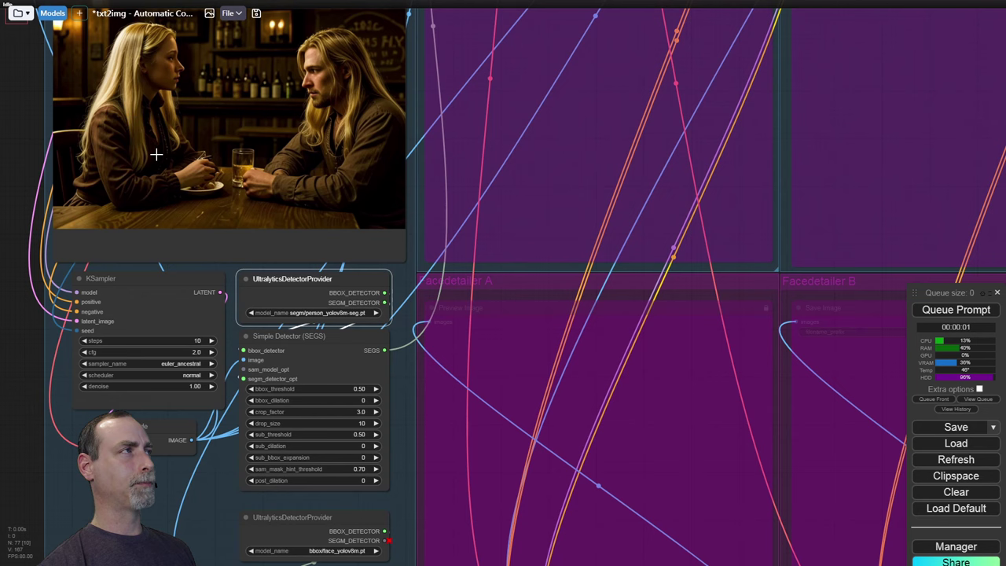
scroll(21, 359, down, 2)
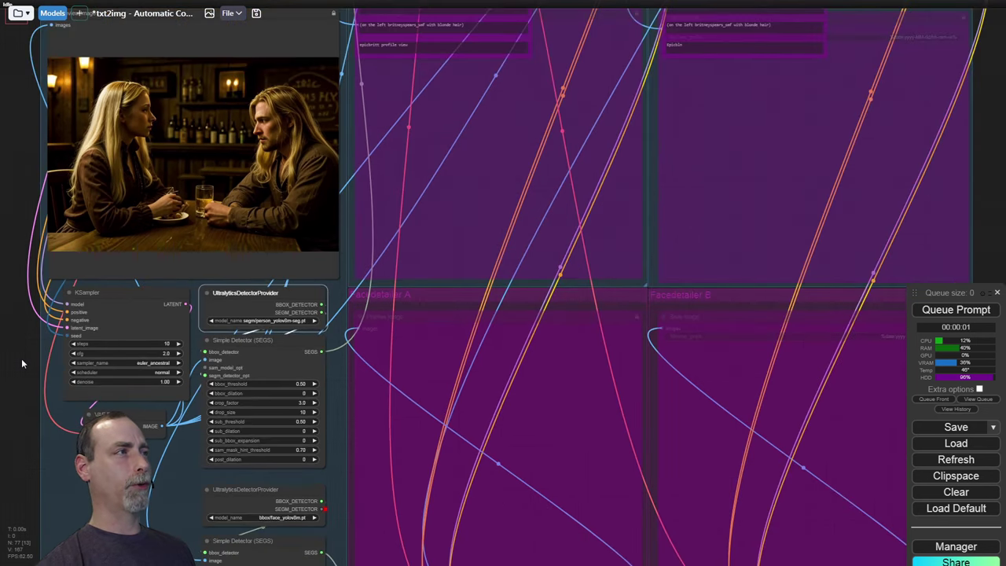
scroll(21, 358, down, 1)
scroll(73, 341, up, 1)
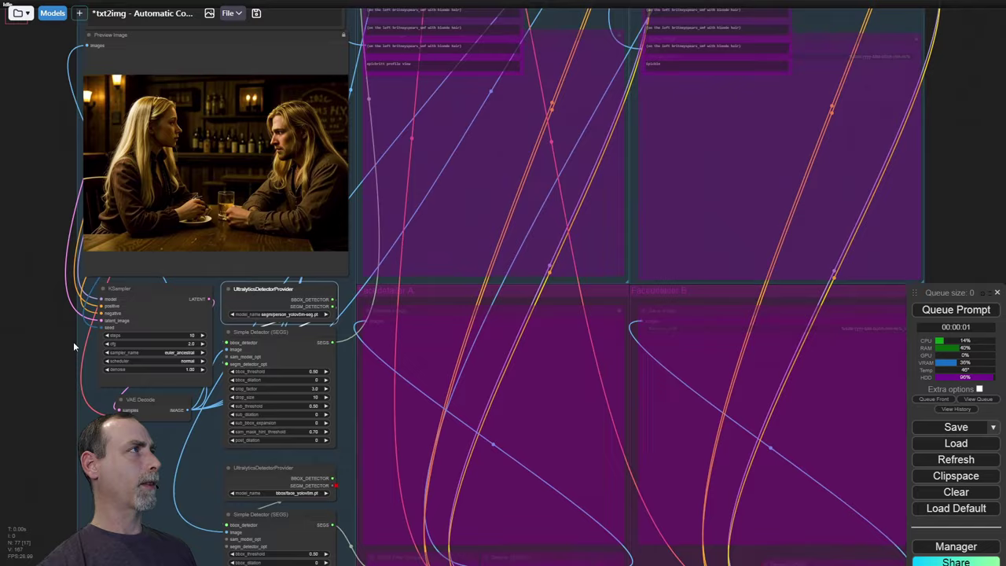
mouse_move(73, 341)
mouse_down()
mouse_move(97, 328)
mouse_move(84, 329)
mouse_up()
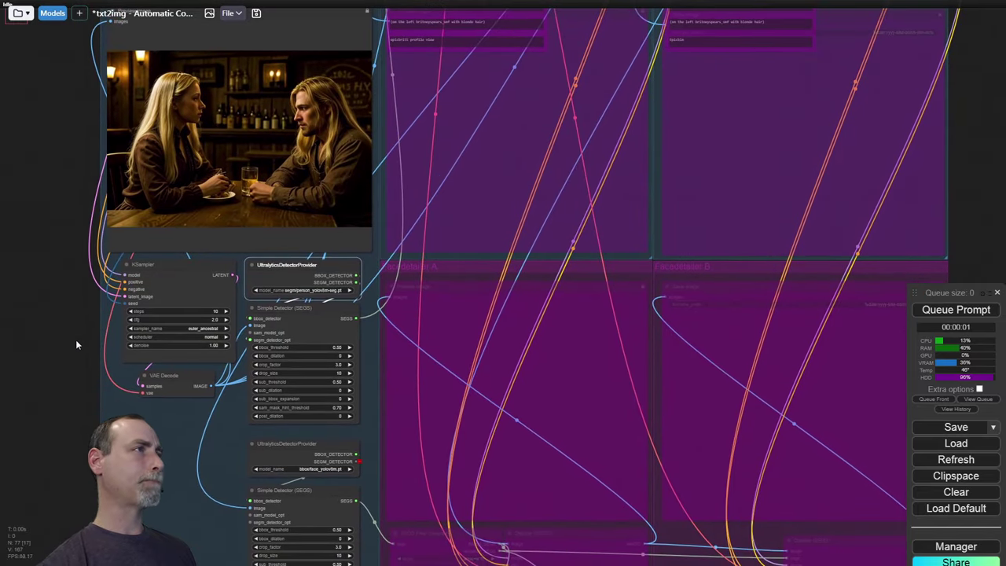
Step: Switch Enable Person A, ControlNet A and Output A to yes in Fast Groups Bypasser
scroll(75, 343, down, 3)
scroll(42, 202, down, 1)
drag(44, 263, 48, 400)
drag(67, 152, 68, 304)
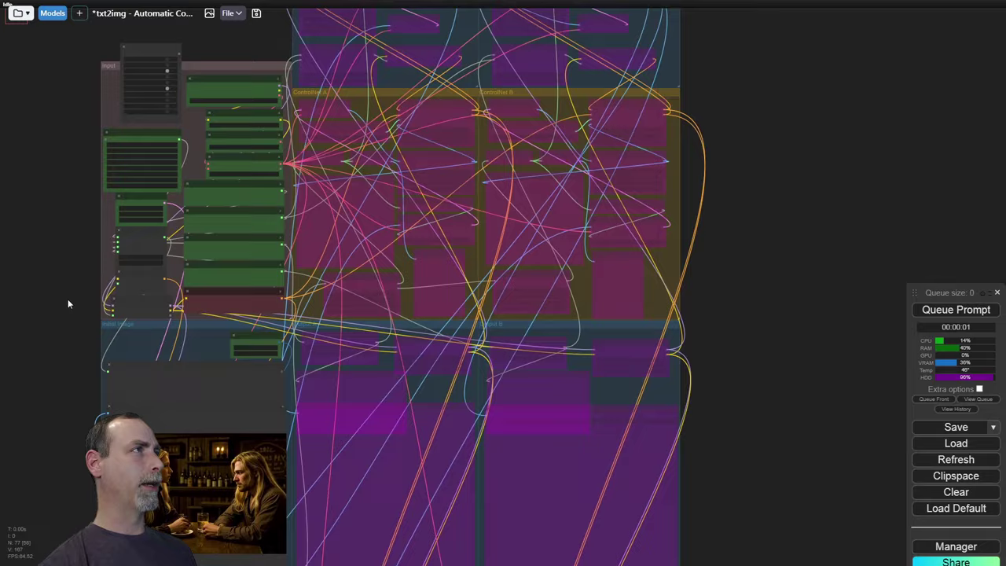
scroll(83, 313, up, 5)
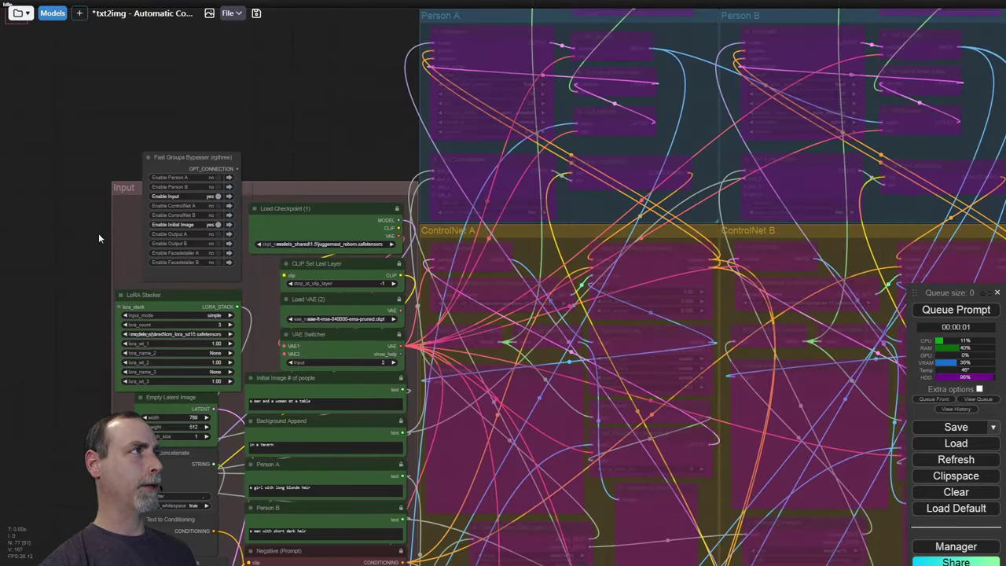
click(217, 177)
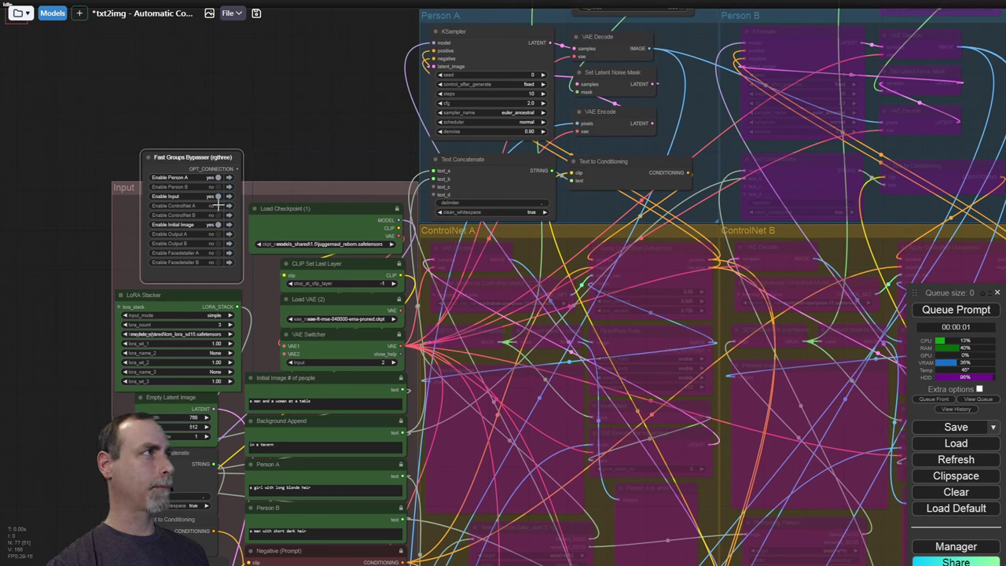
click(218, 205)
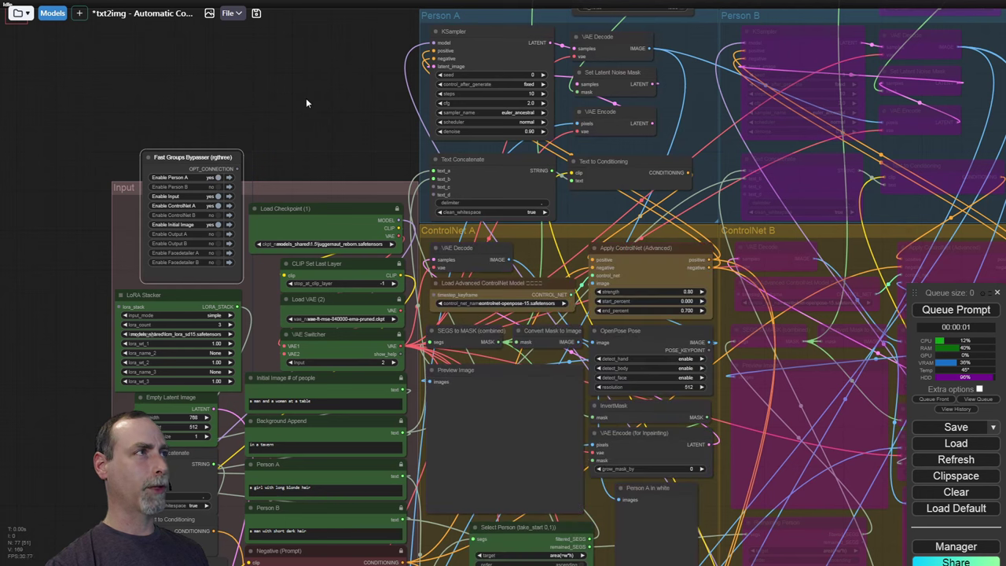
click(217, 234)
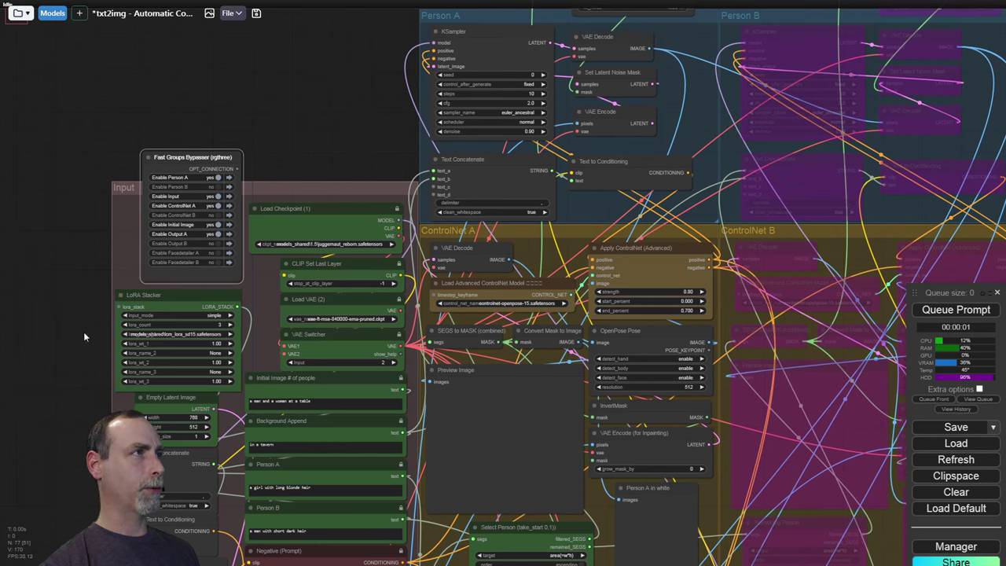
drag(83, 332, 98, 126)
scroll(97, 131, down, 5)
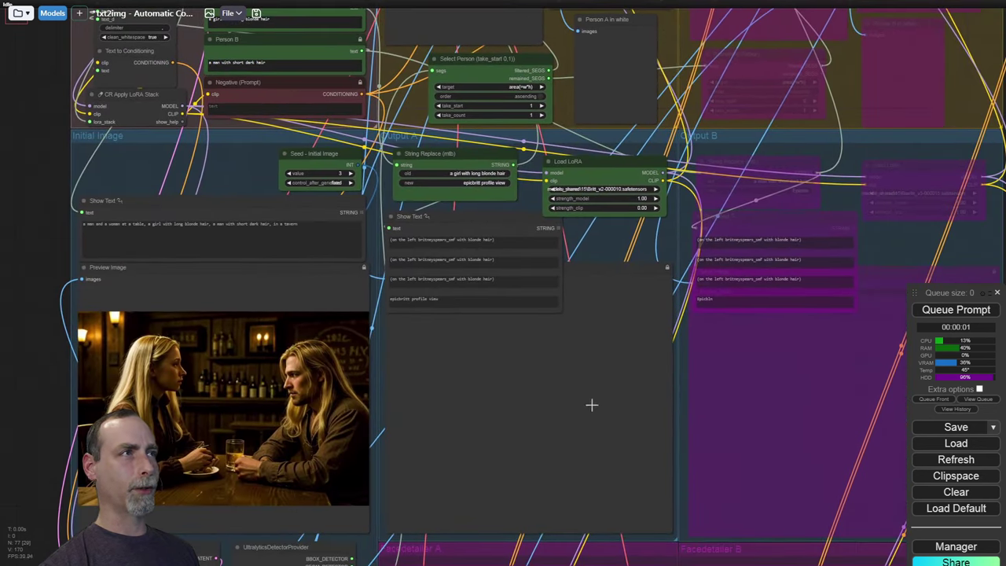
click(575, 267)
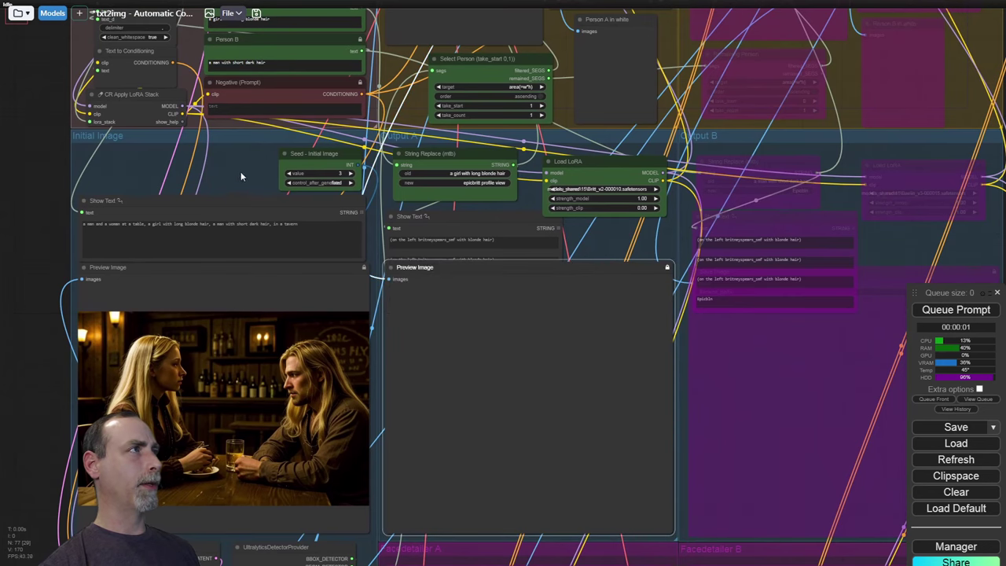
drag(241, 171, 192, 291)
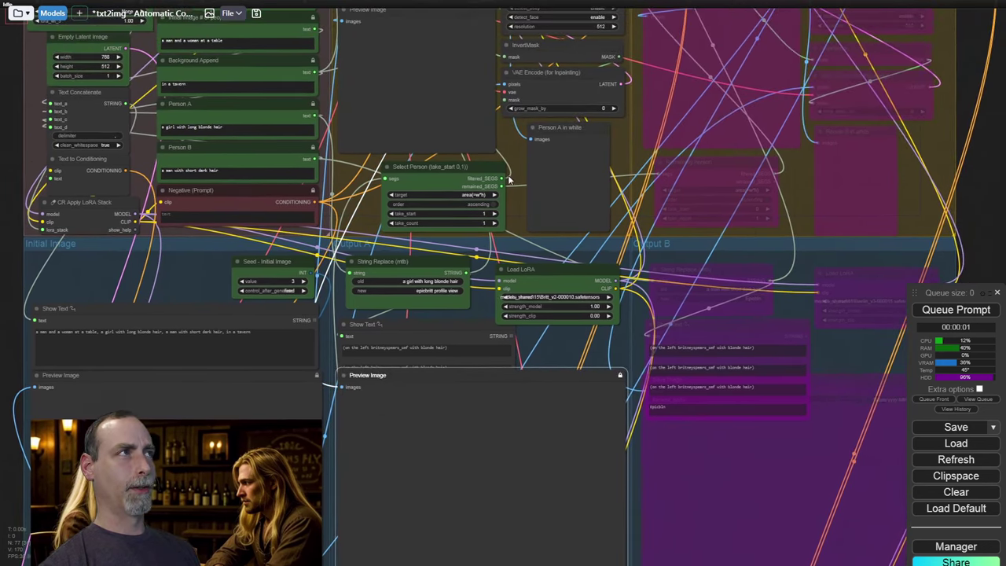
click(450, 168)
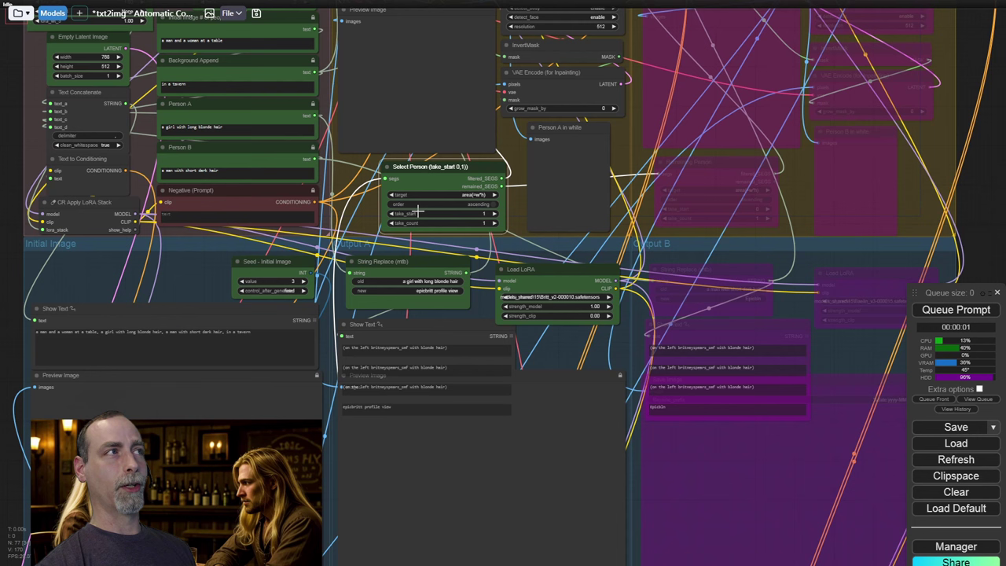
click(391, 213)
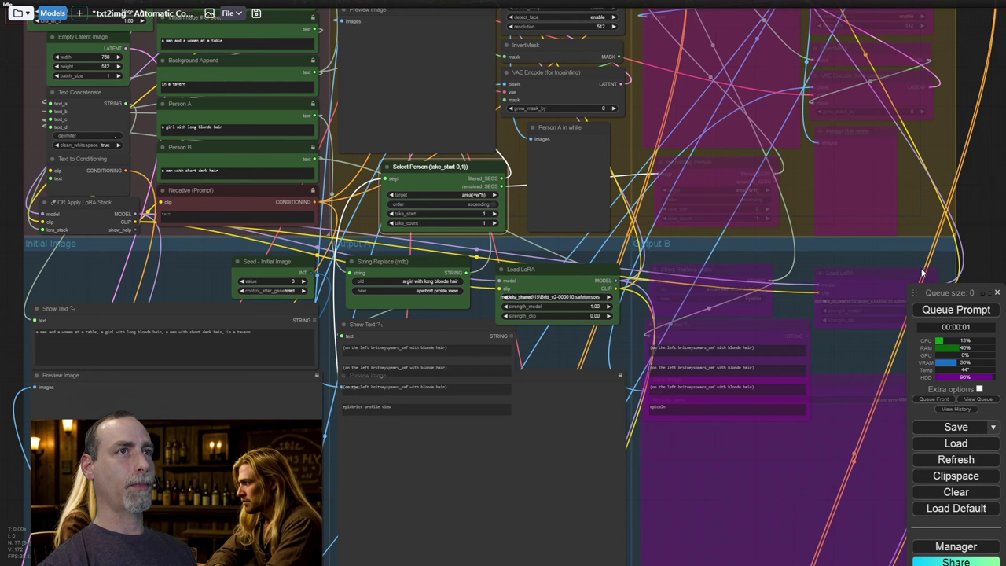
click(272, 272)
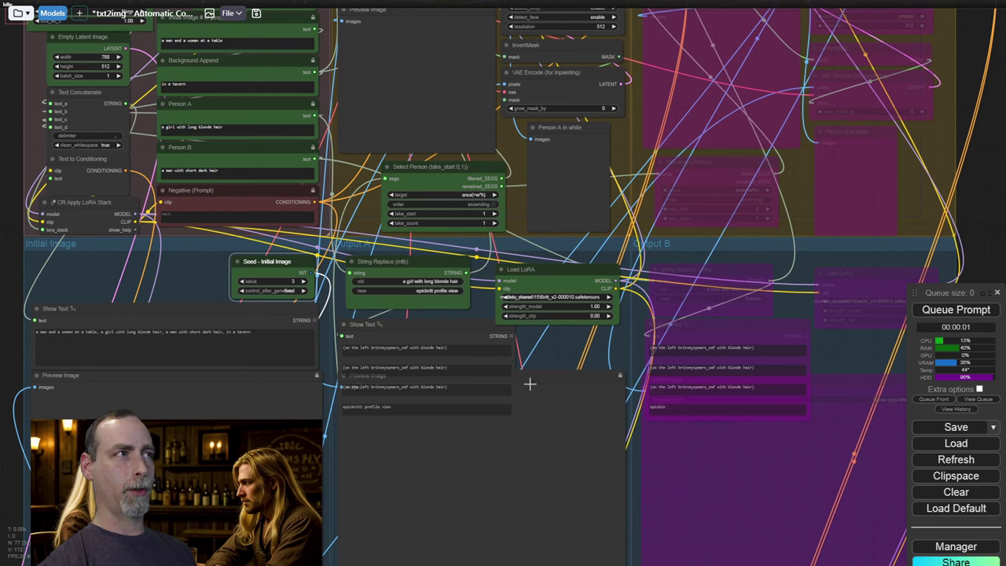
click(531, 381)
Step: Queue the workflow to produce the pose preview, Person A mask and Output A image
click(956, 309)
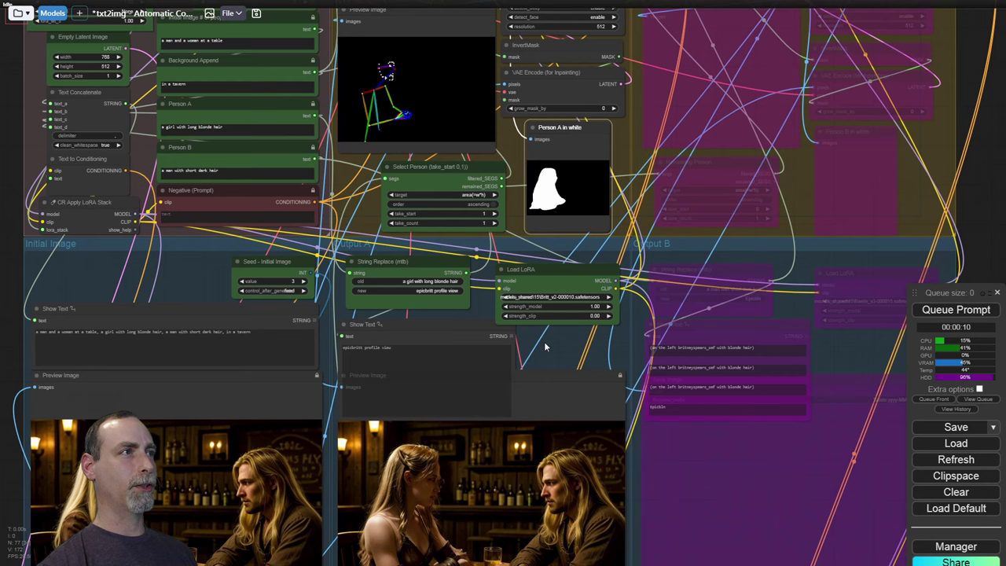
Step: Set Output A's Load LoRA lora_name to Britt_v2-000010
scroll(451, 284, up, 2)
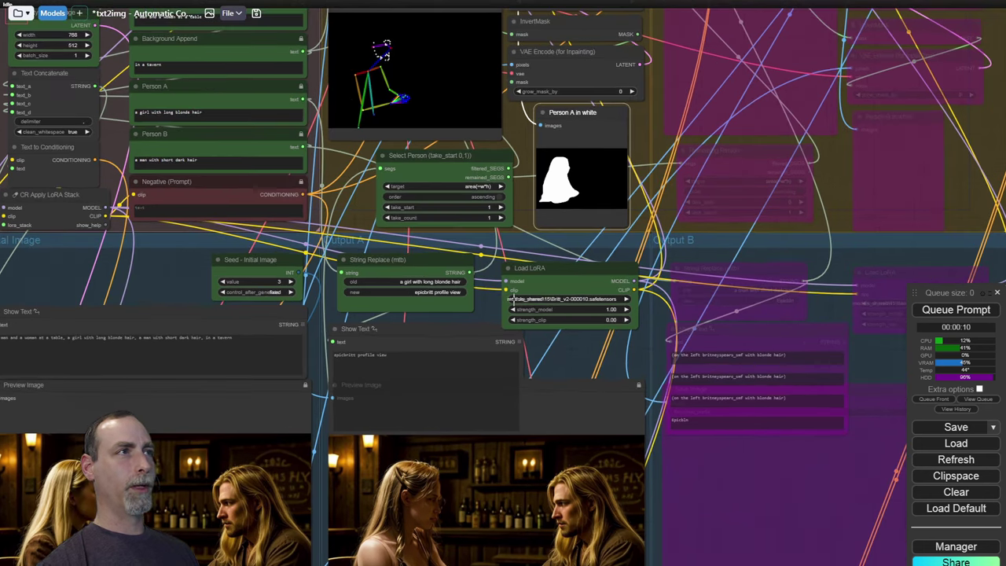
click(600, 299)
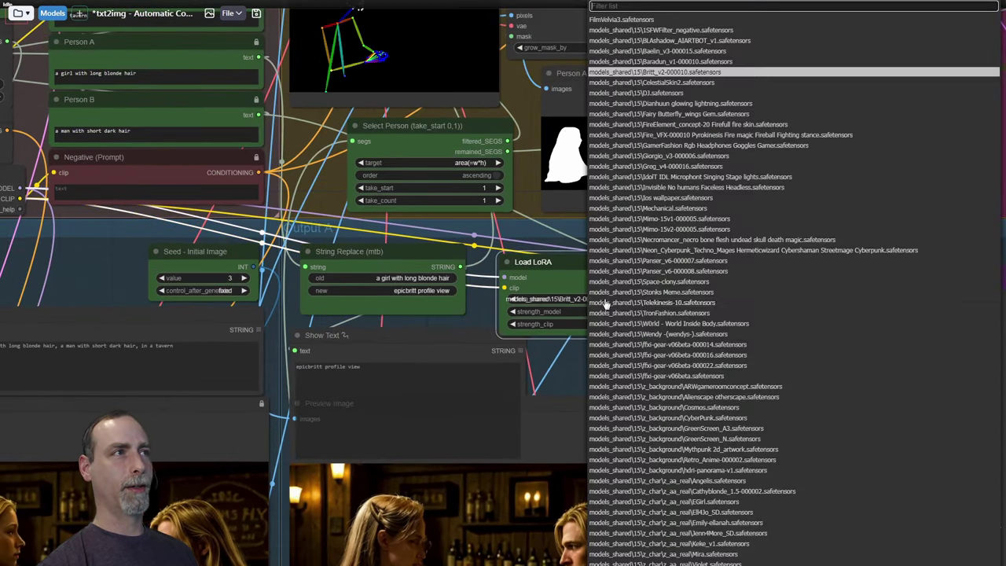
click(583, 303)
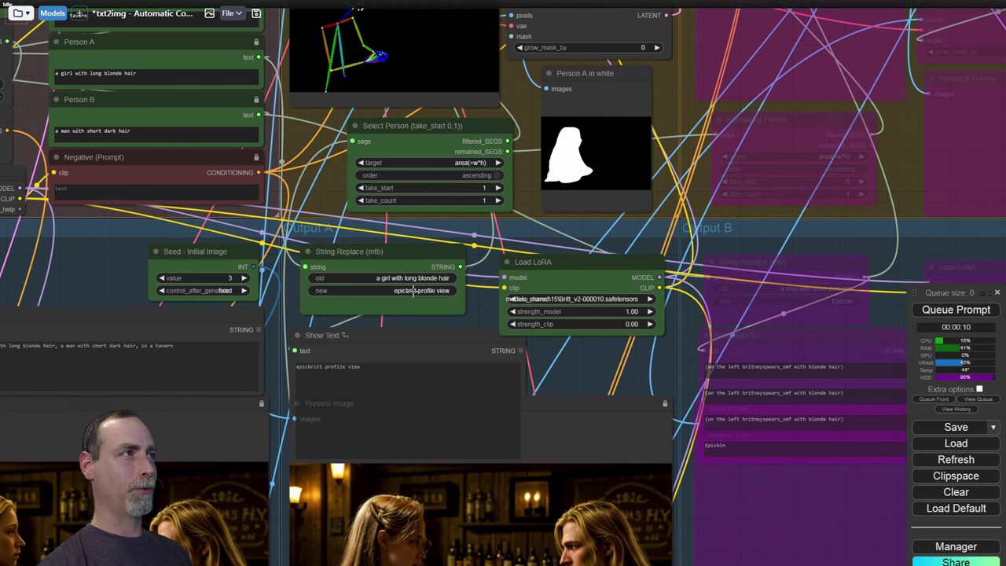
Step: Confirm String Replace's 'old' text is 'a girl with long blonde hair', leaving it unchanged
drag(150, 69, 51, 74)
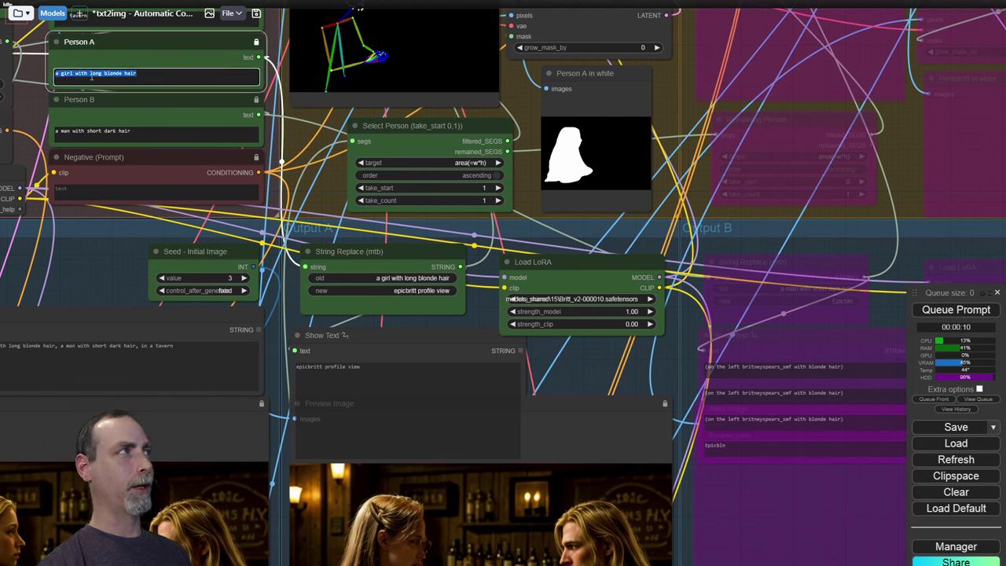
click(364, 277)
click(523, 277)
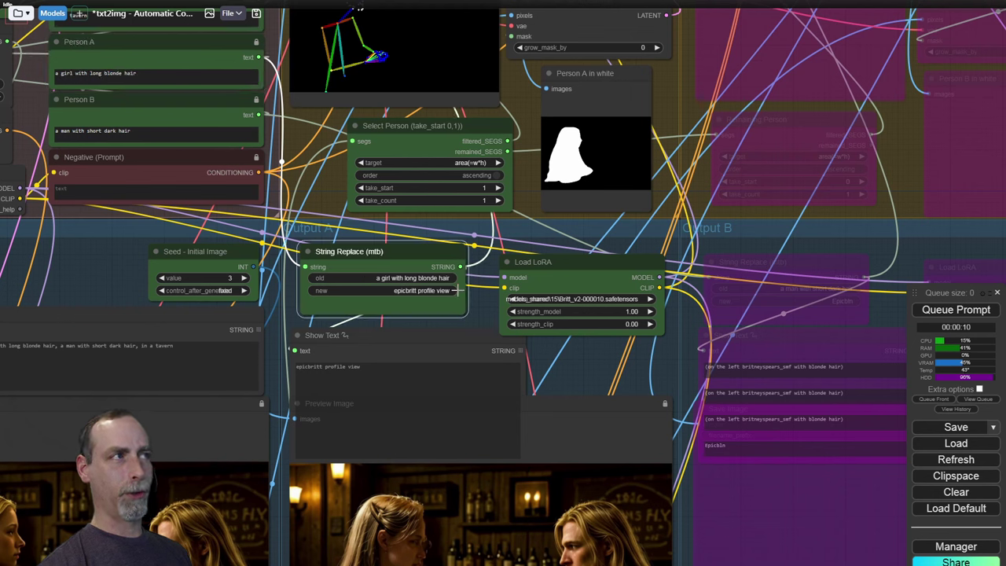
click(482, 311)
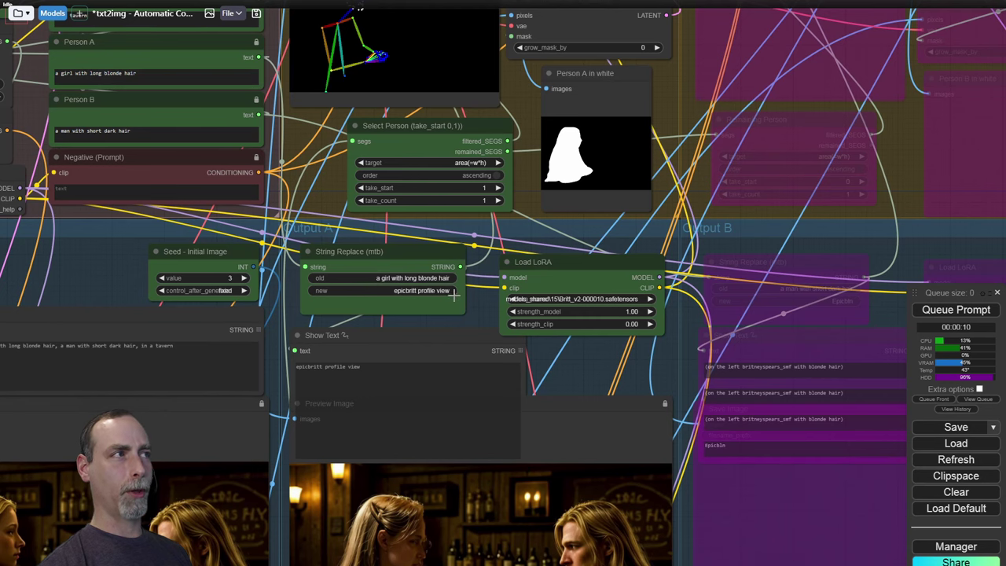
scroll(478, 308, down, 2)
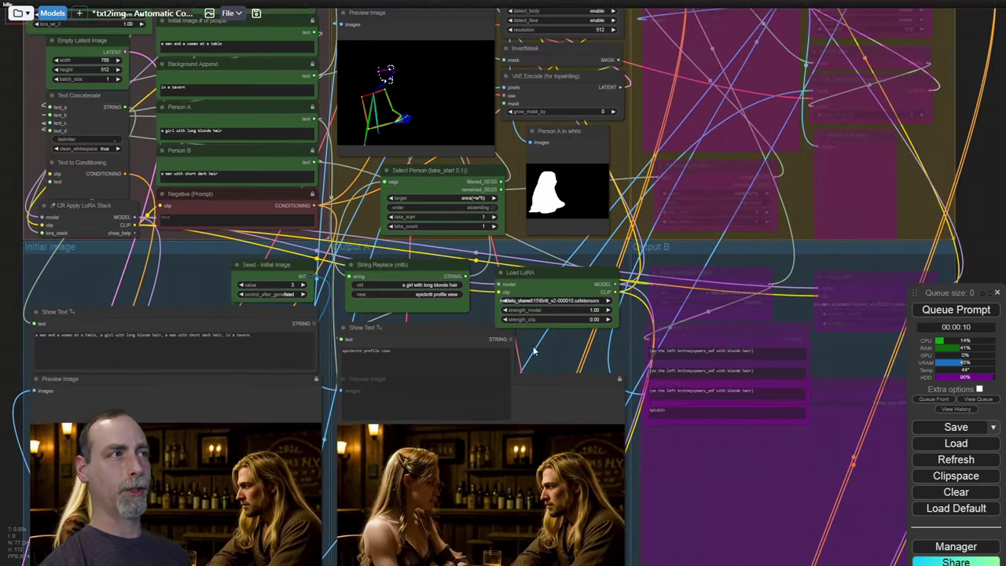
drag(471, 440, 469, 318)
scroll(162, 322, up, 3)
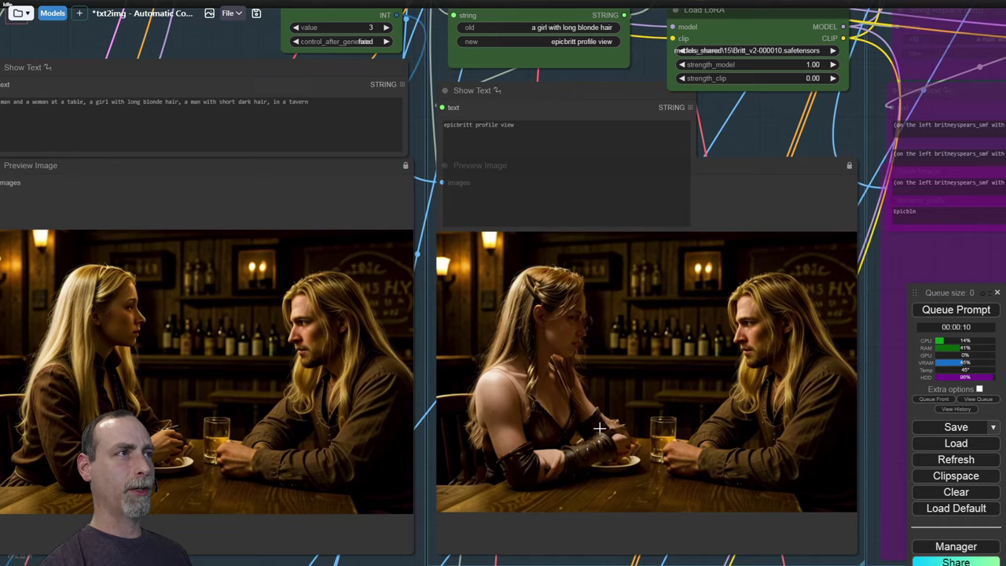
scroll(582, 343, up, 4)
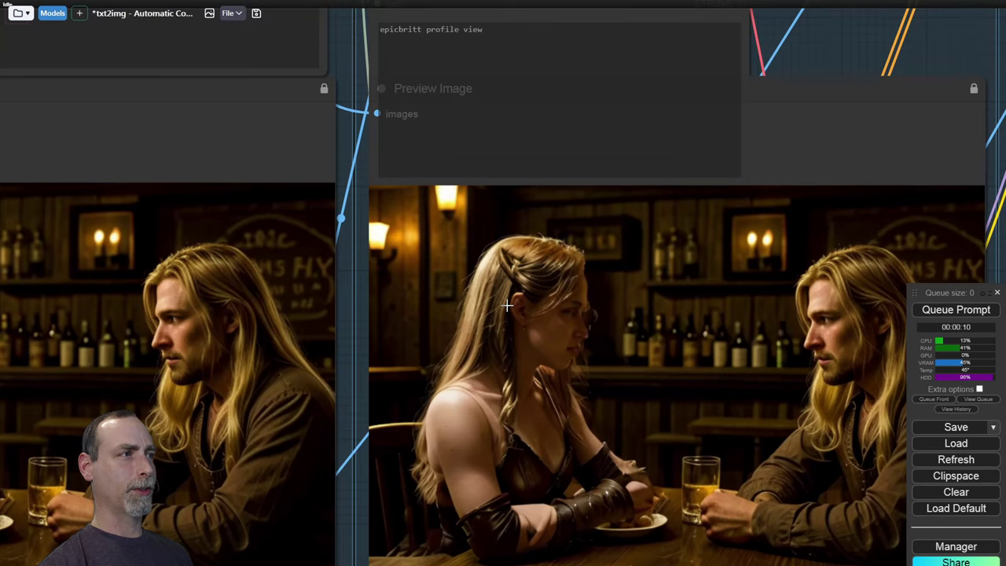
scroll(507, 308, down, 7)
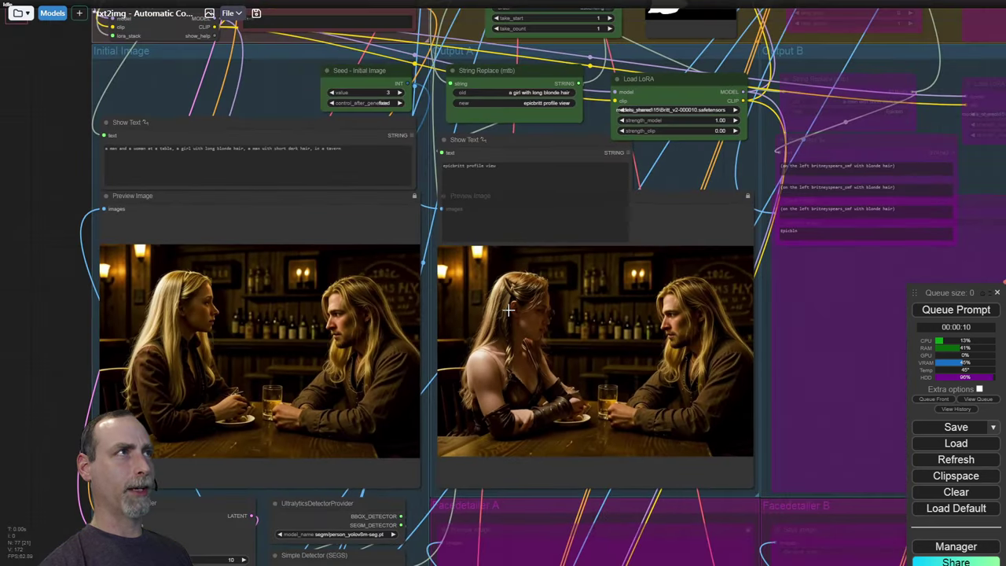
scroll(662, 169, down, 2)
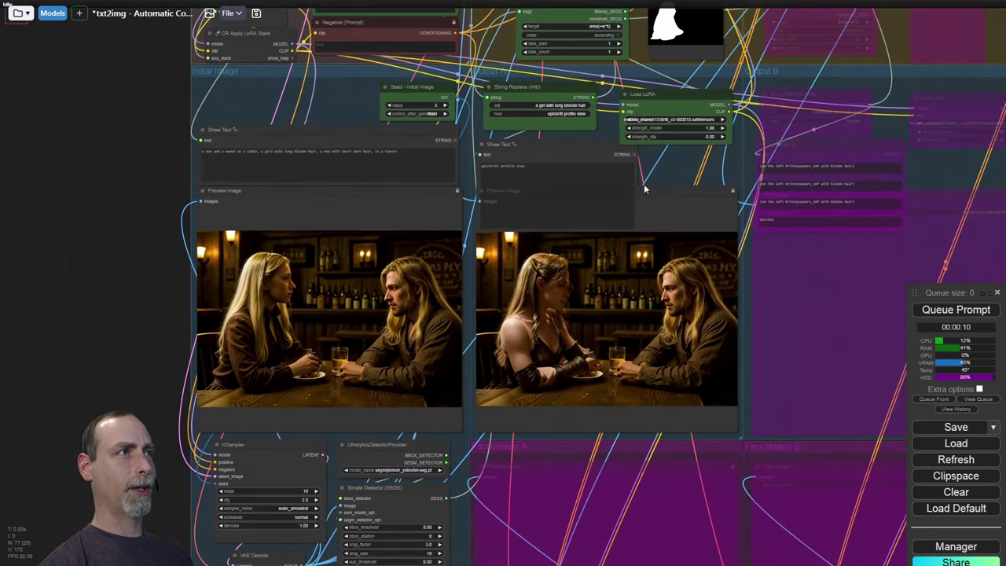
drag(664, 164, 385, 277)
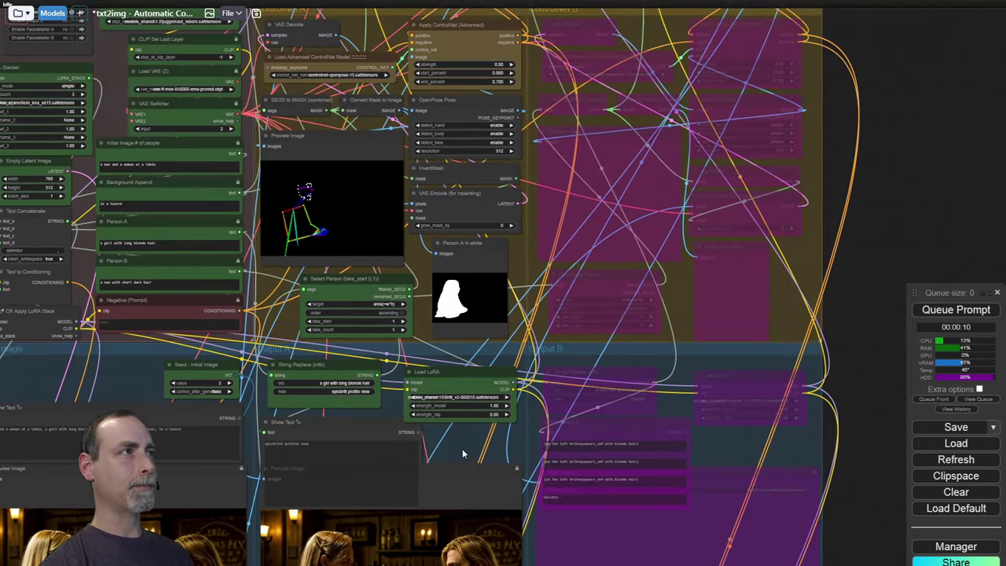
click(384, 277)
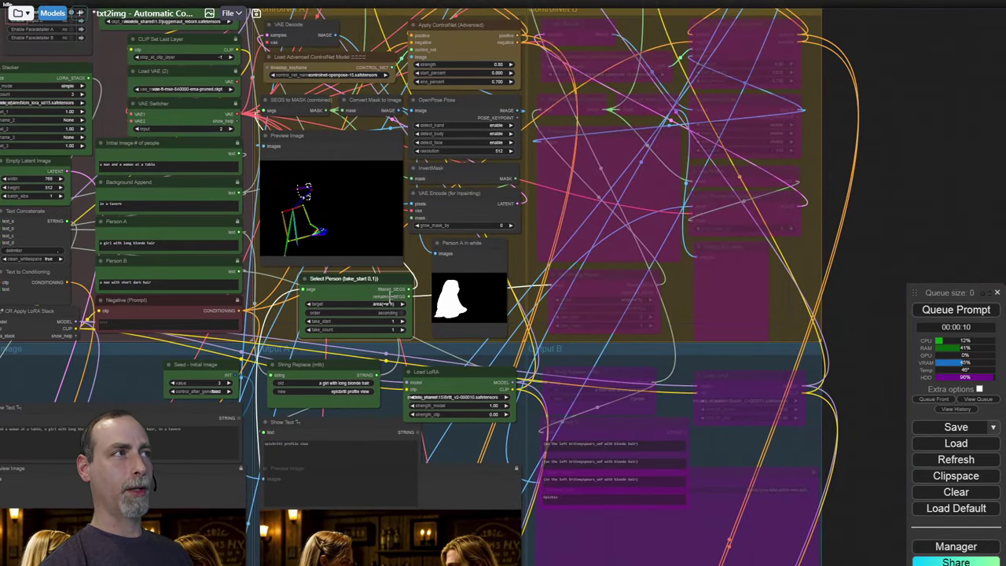
click(615, 273)
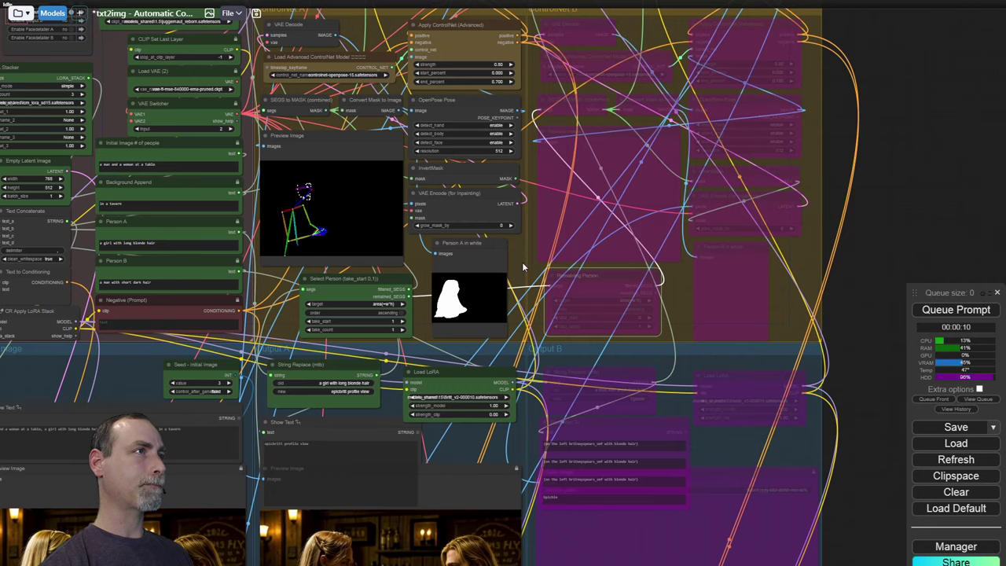
drag(522, 267, 748, 385)
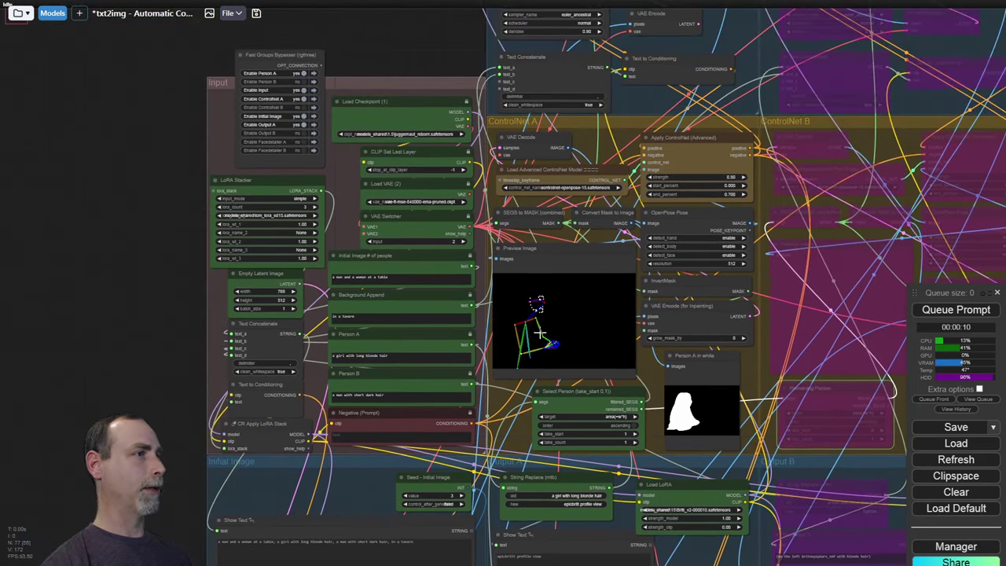
drag(153, 130, 153, 234)
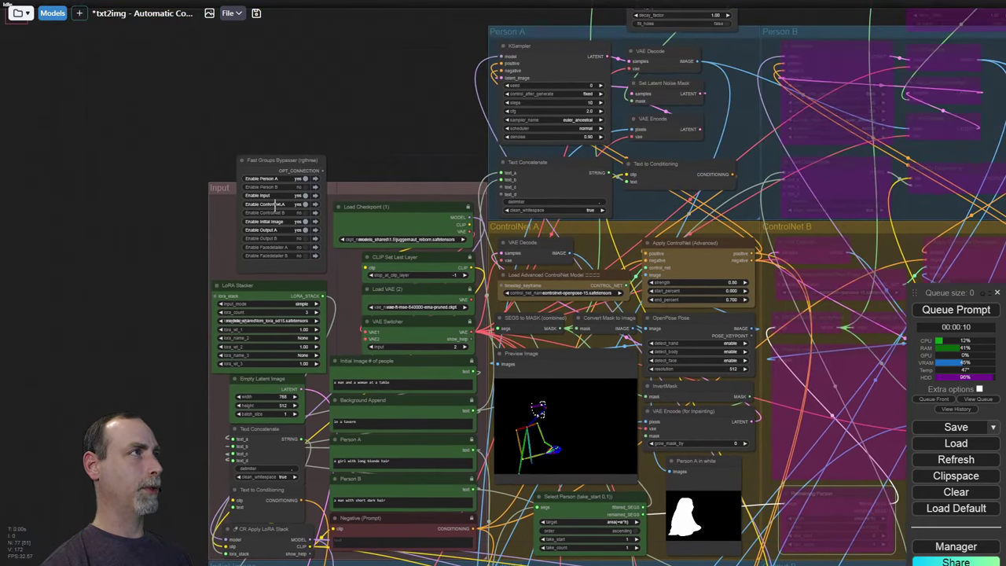
drag(158, 387, 103, 112)
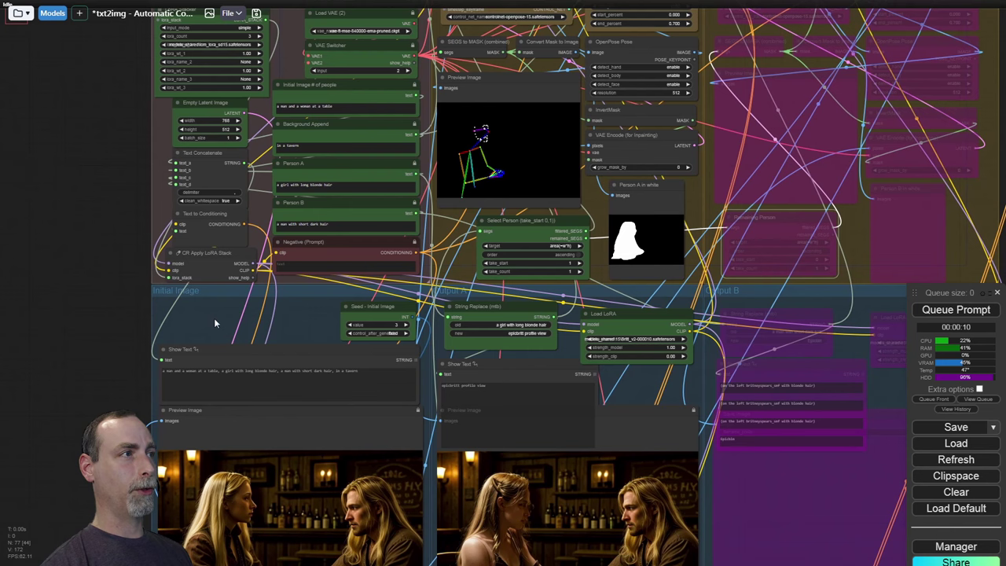
scroll(617, 397, up, 3)
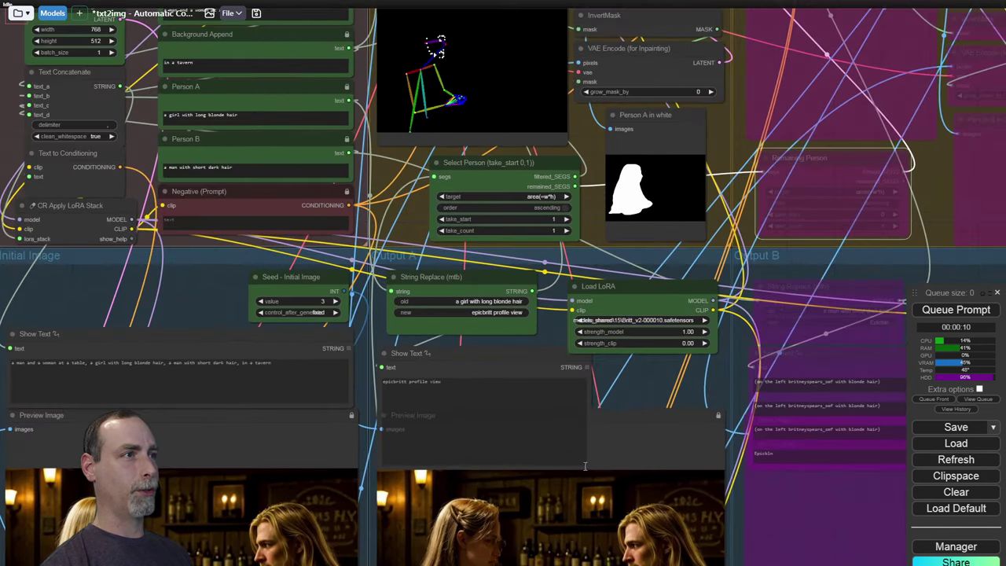
mouse_move(595, 385)
mouse_down()
mouse_move(590, 470)
mouse_move(586, 399)
mouse_up()
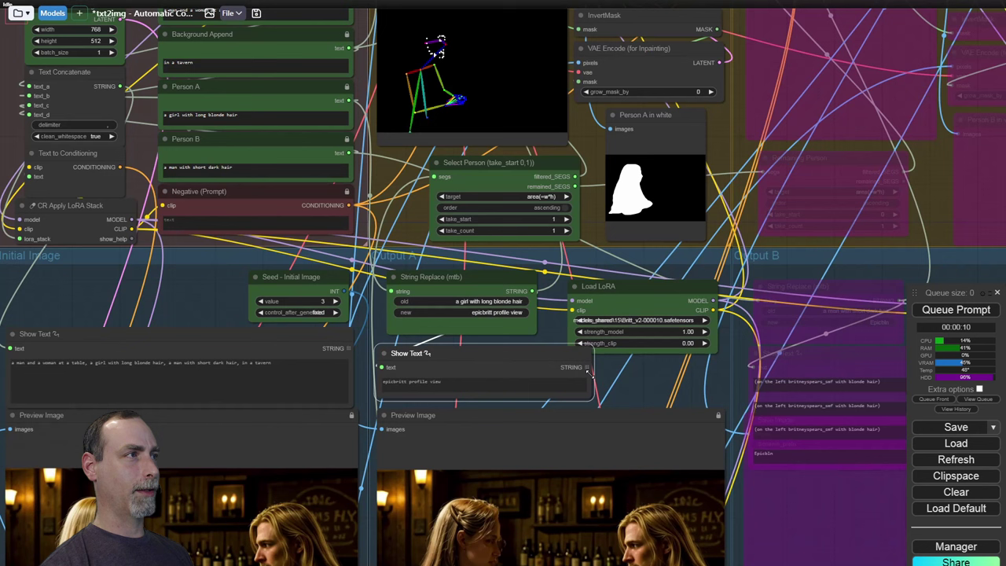
click(449, 389)
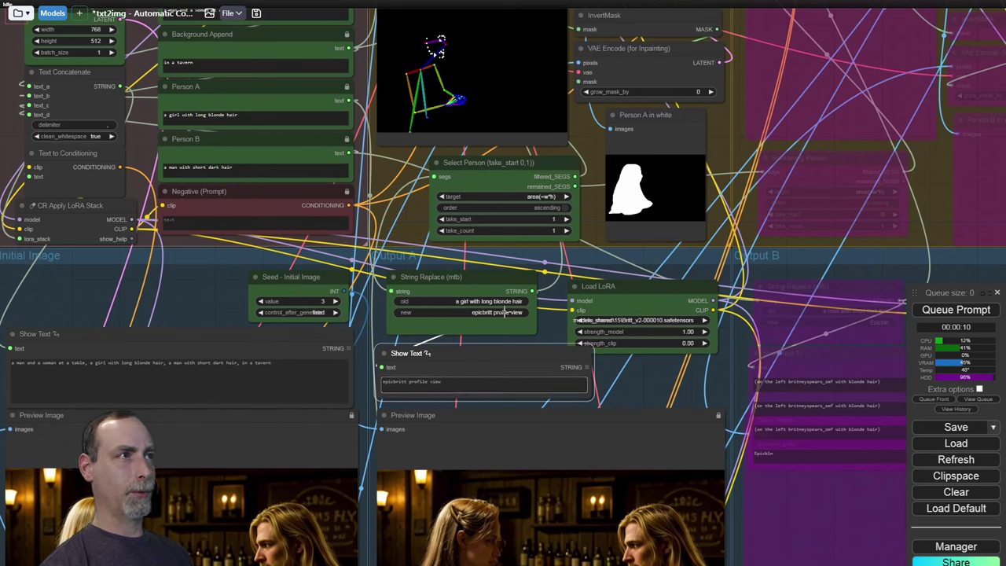
click(492, 277)
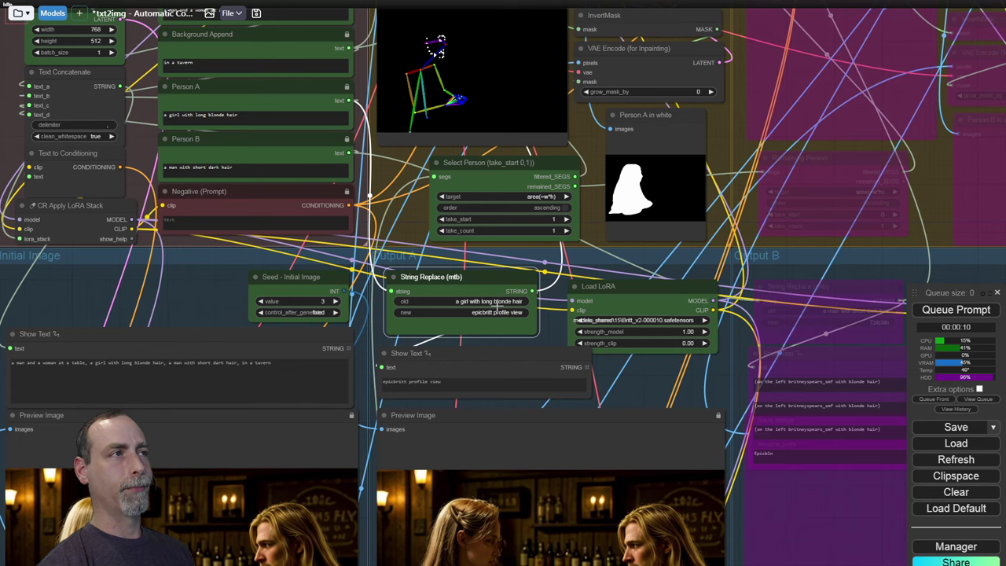
Step: Enable the Person B, ControlNet B and Output B groups
scroll(185, 286, down, 3)
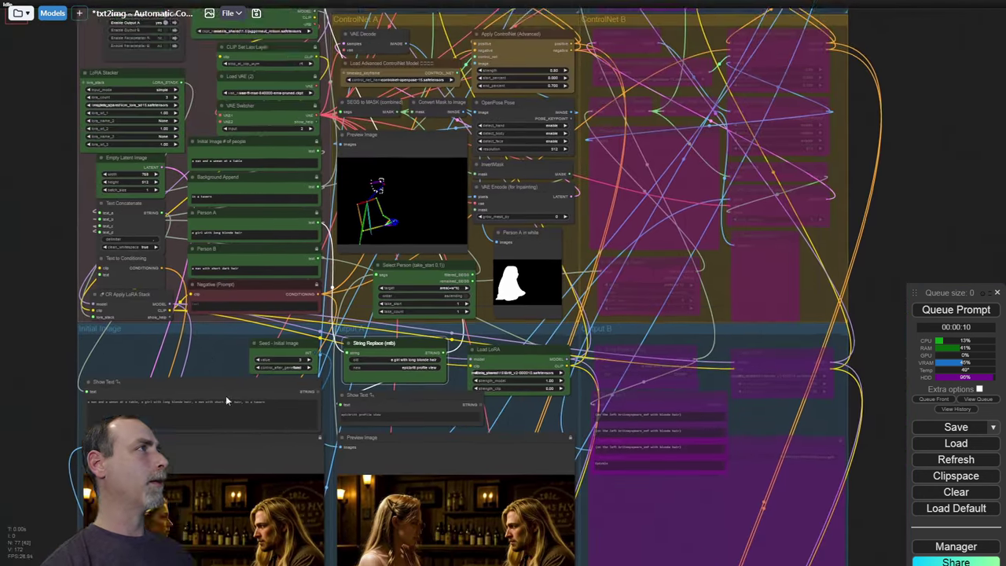
drag(226, 395, 253, 455)
drag(71, 100, 85, 153)
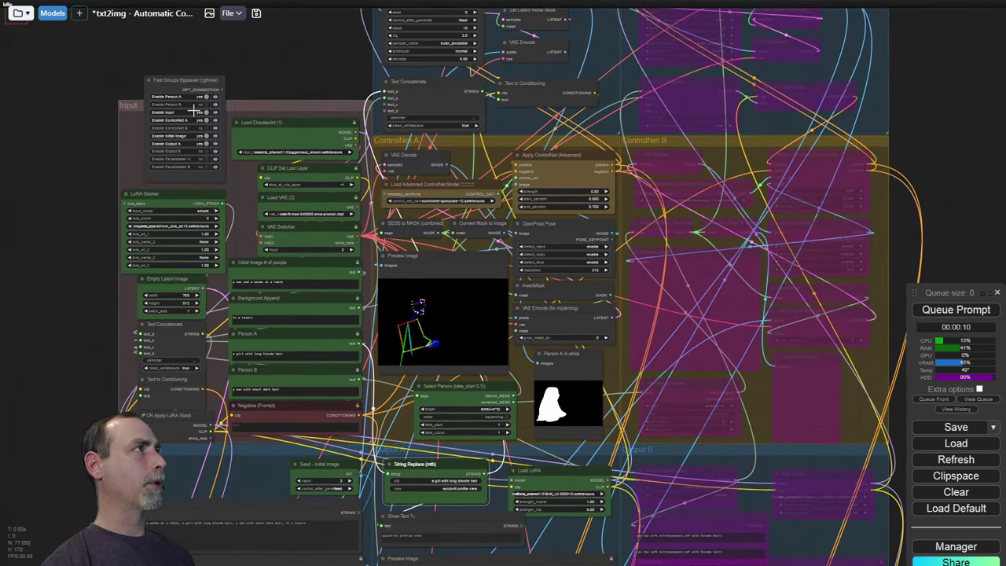
click(206, 104)
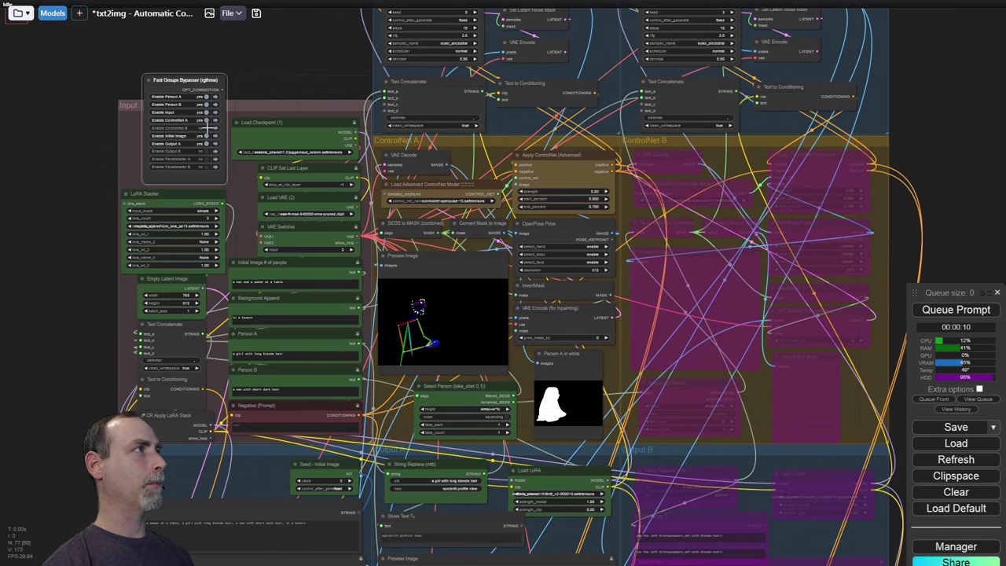
click(206, 127)
click(206, 151)
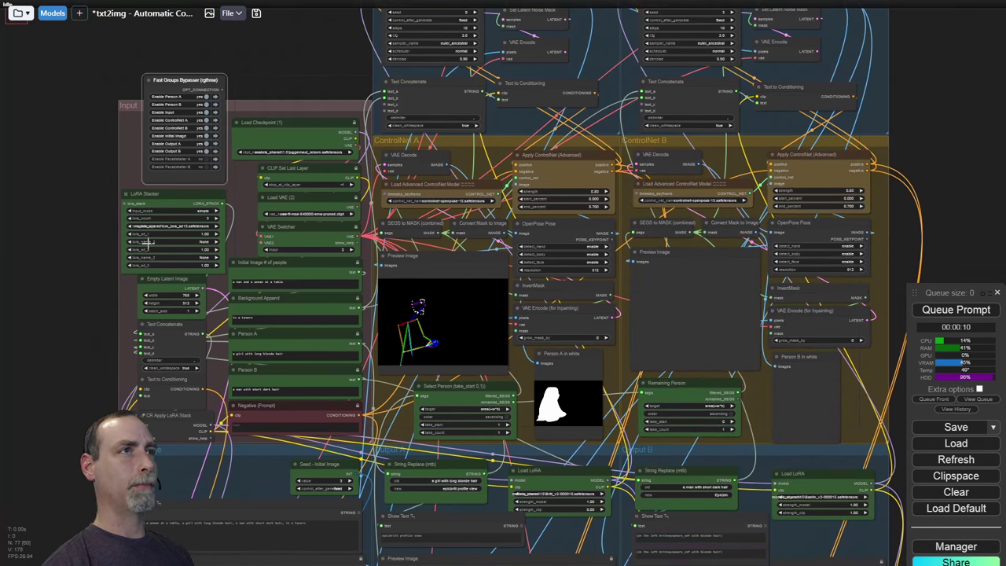
Step: Change Output B's replacement text to Epicbaradun and its LoRA to Baradun_v1-000010
drag(99, 339, 53, 206)
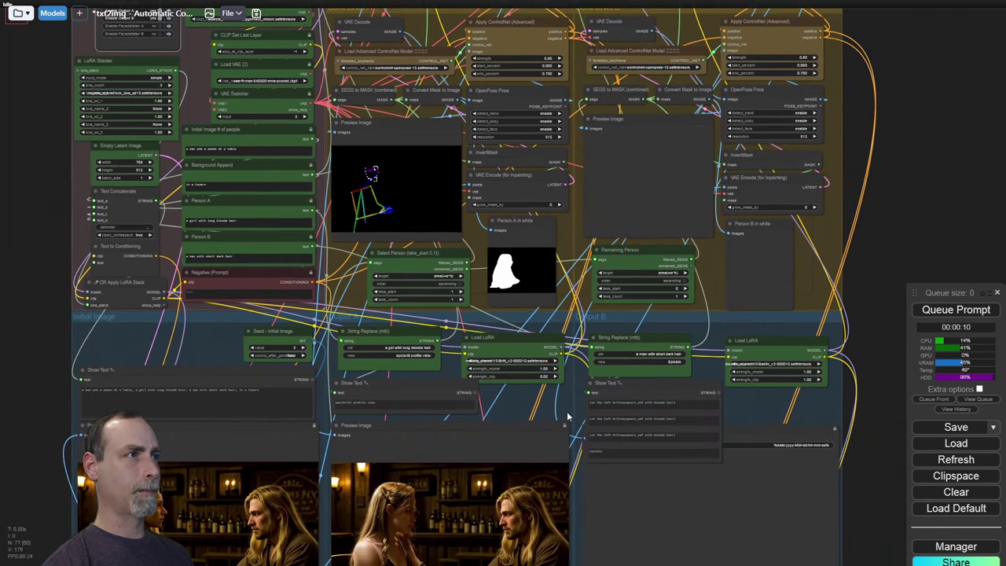
drag(512, 408, 312, 383)
scroll(487, 337, up, 6)
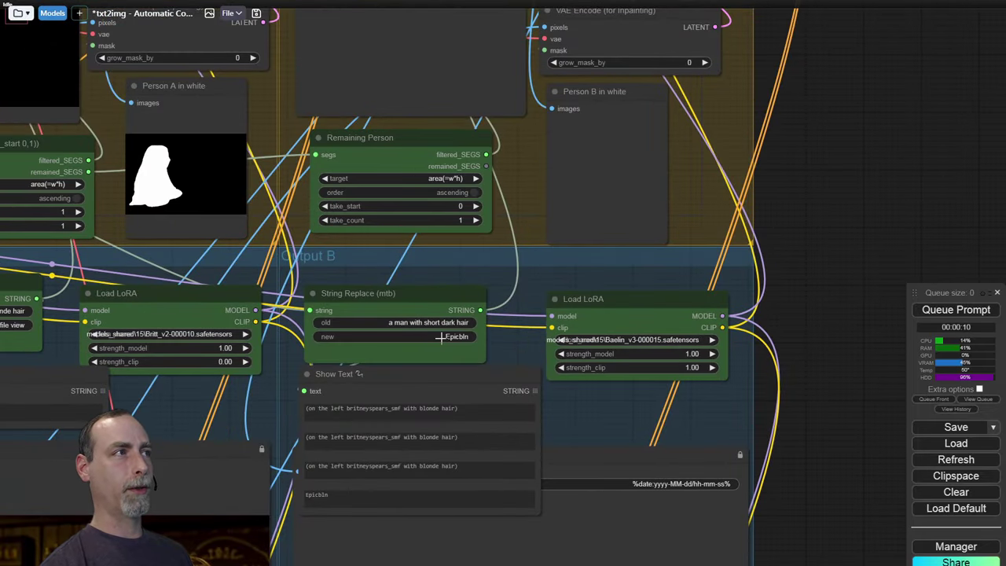
click(440, 337)
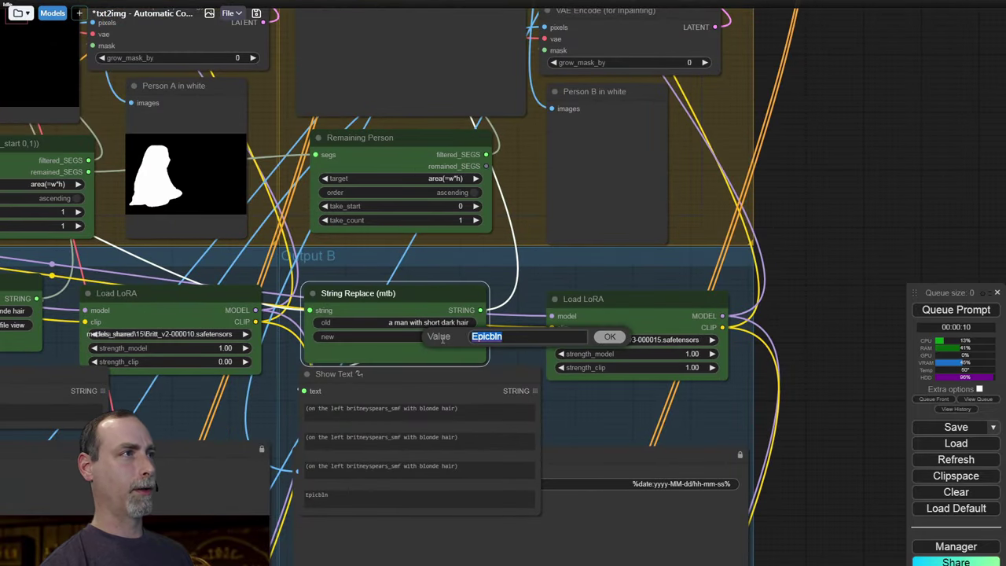
click(512, 335)
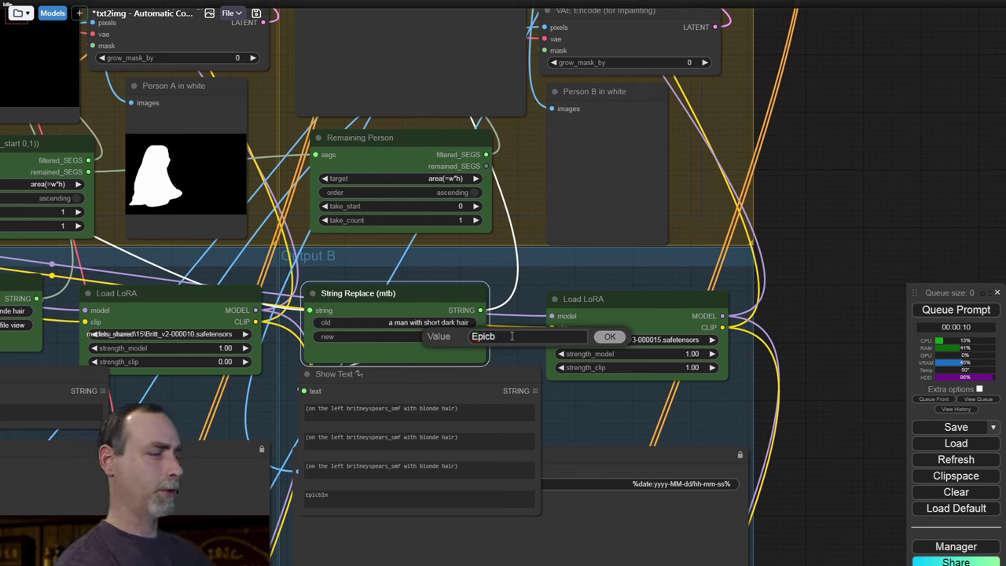
text(ar)
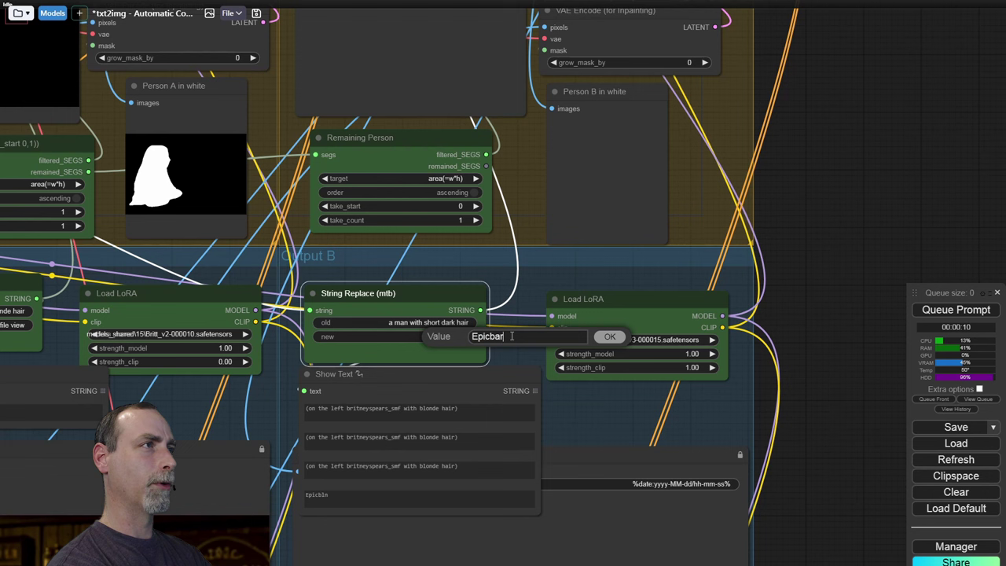
text(adun)
key(Return)
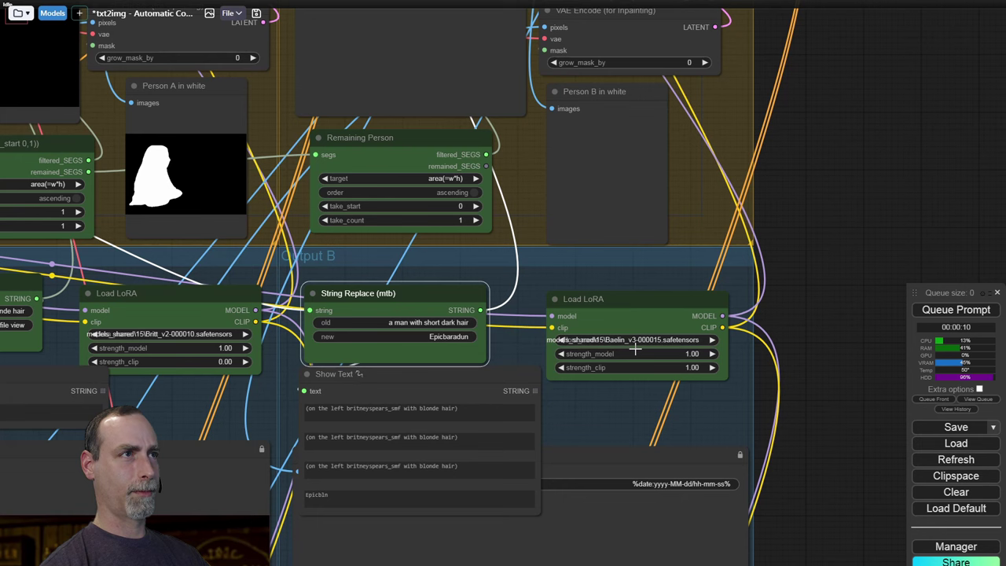
click(710, 340)
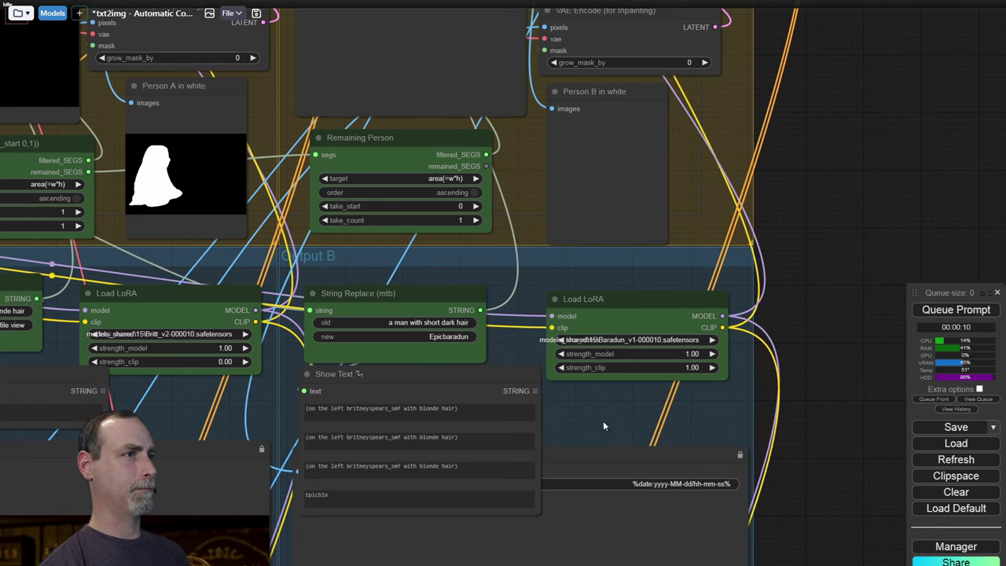
scroll(593, 418, down, 4)
Step: Run the workflow and frame Output B's preview showing the hooded, bearded replacement
drag(734, 449, 789, 402)
click(956, 309)
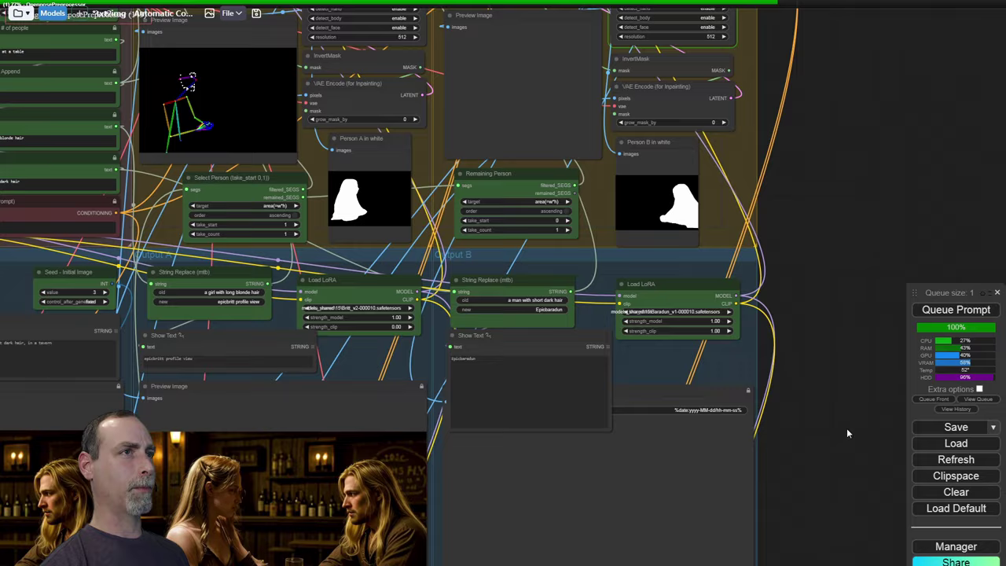
drag(846, 427, 856, 305)
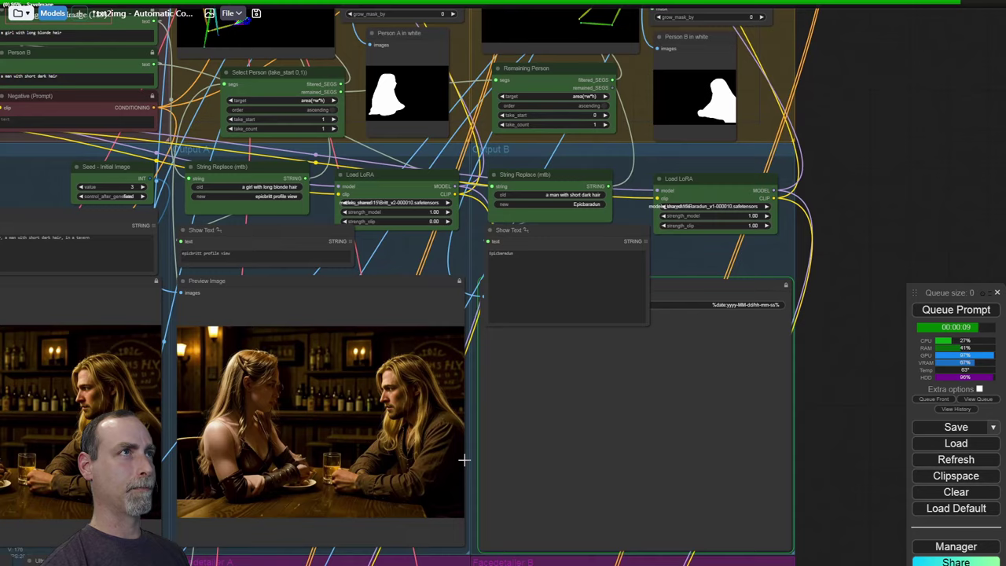
drag(872, 176, 861, 347)
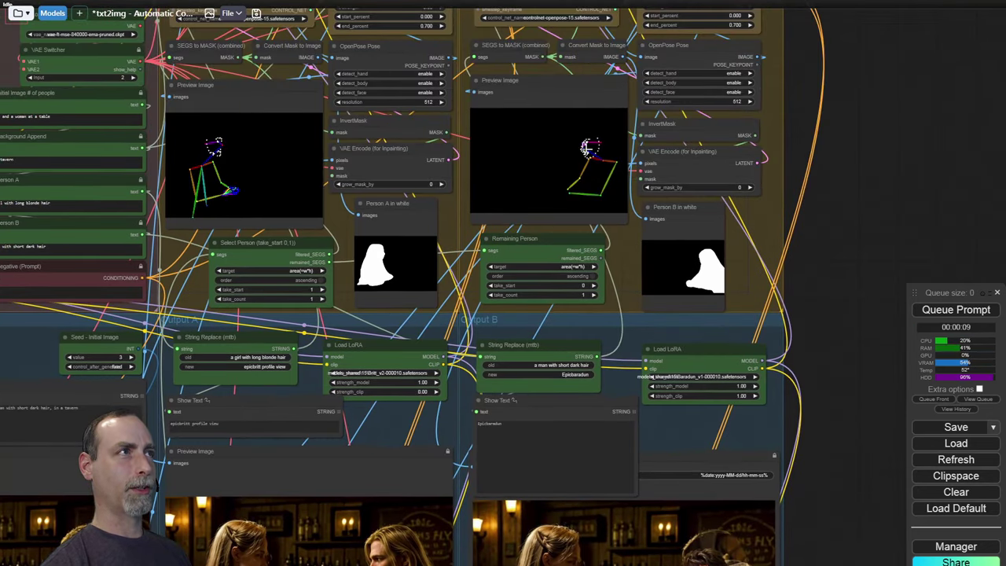
drag(833, 382, 817, 145)
scroll(730, 334, up, 3)
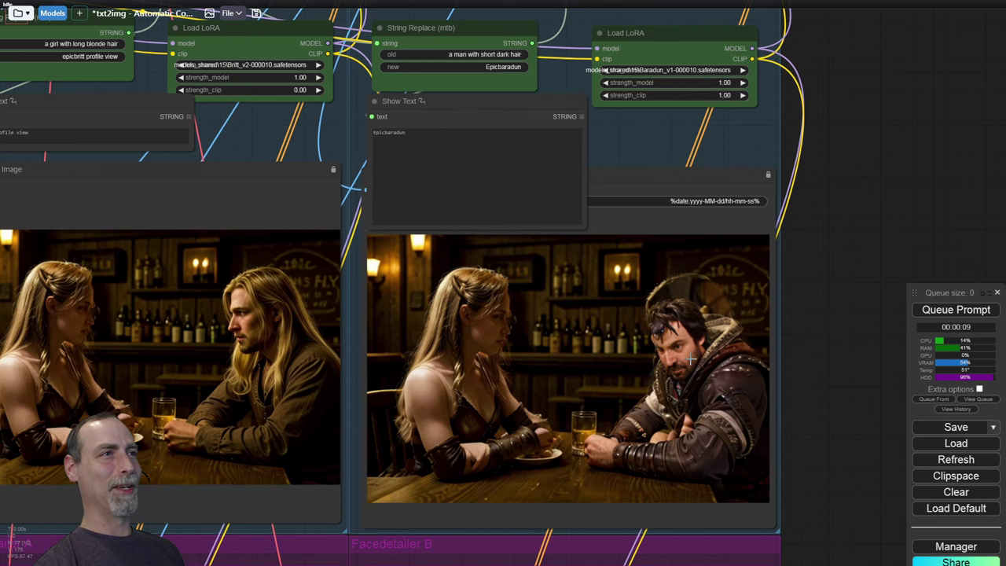
scroll(817, 281, up, 3)
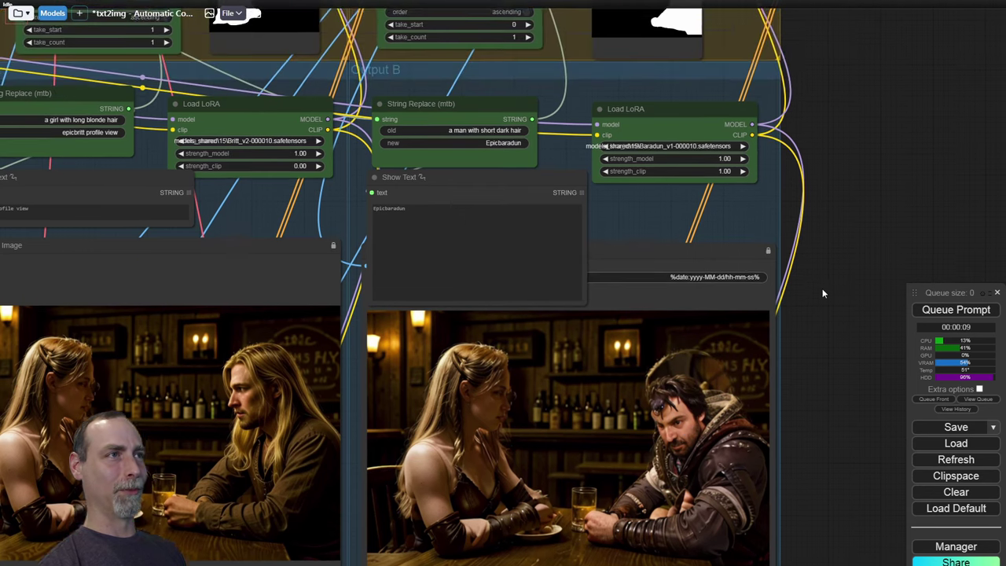
Step: Set Output B's LoRA strength_model and strength_clip both to 0.9
click(702, 188)
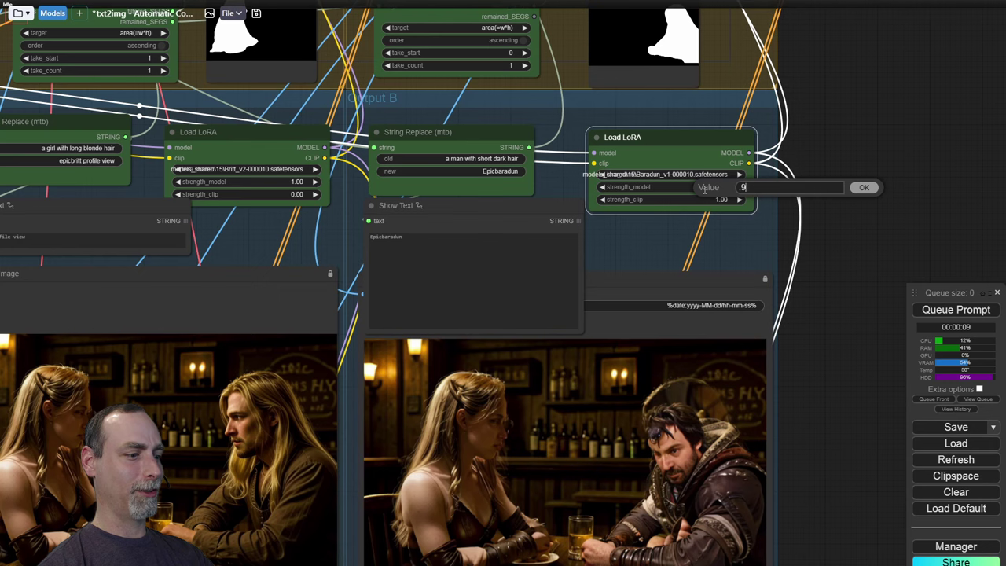
key(Return)
click(708, 199)
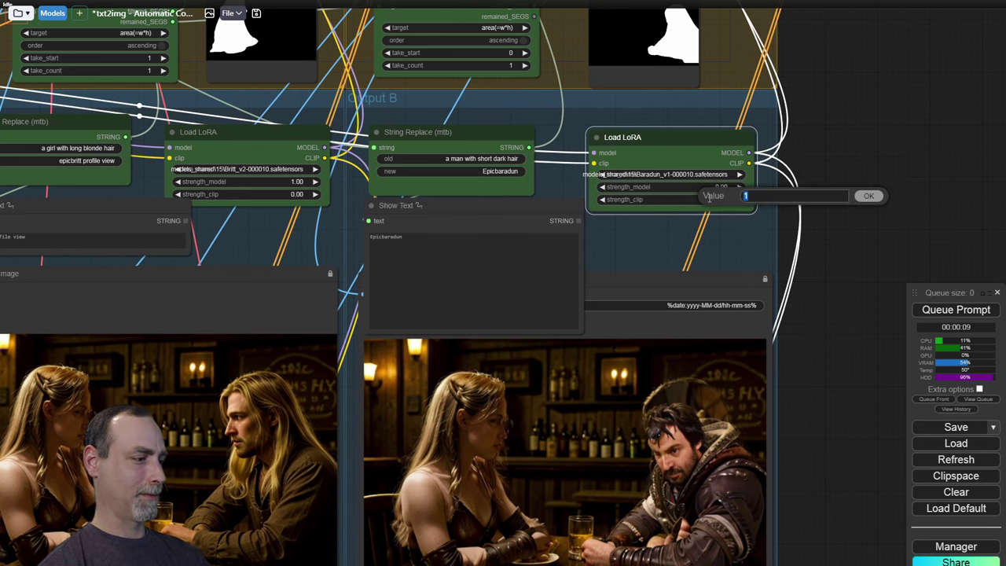
text(.9)
key(Return)
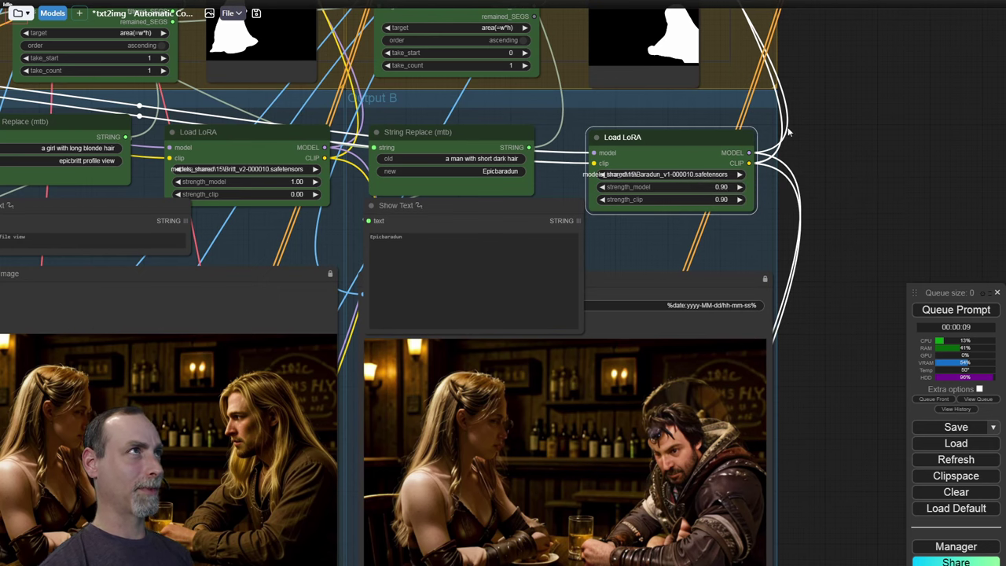
Step: Rerun the workflow and frame the regenerated previews with the hooded character
drag(790, 132, 788, 189)
click(923, 309)
scroll(840, 289, down, 3)
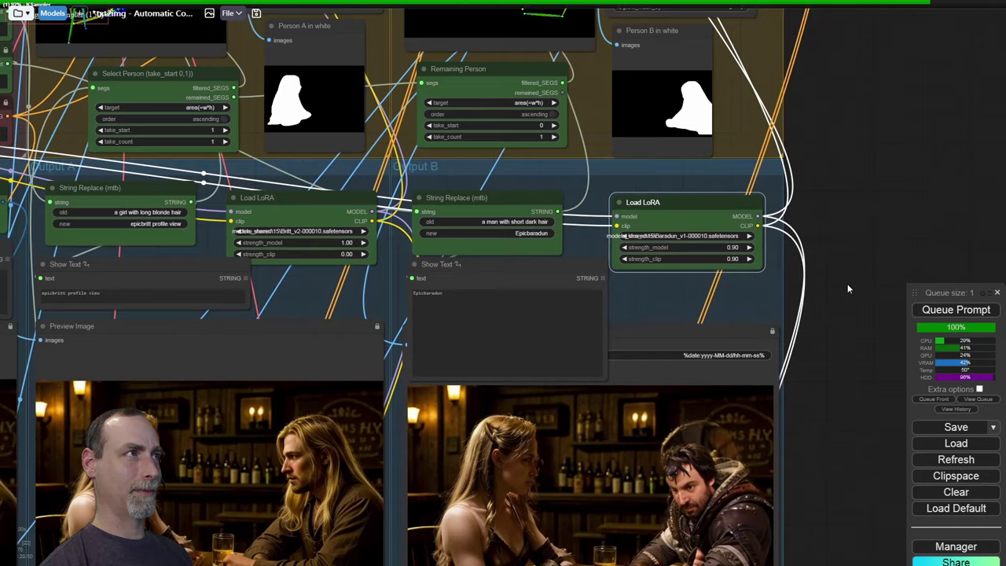
drag(837, 366, 815, 257)
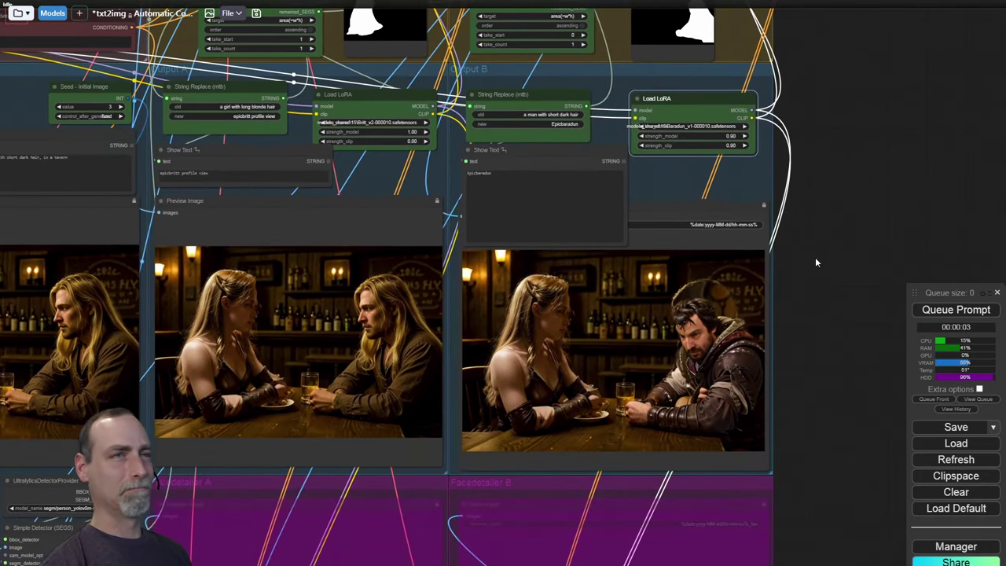
scroll(802, 315, down, 2)
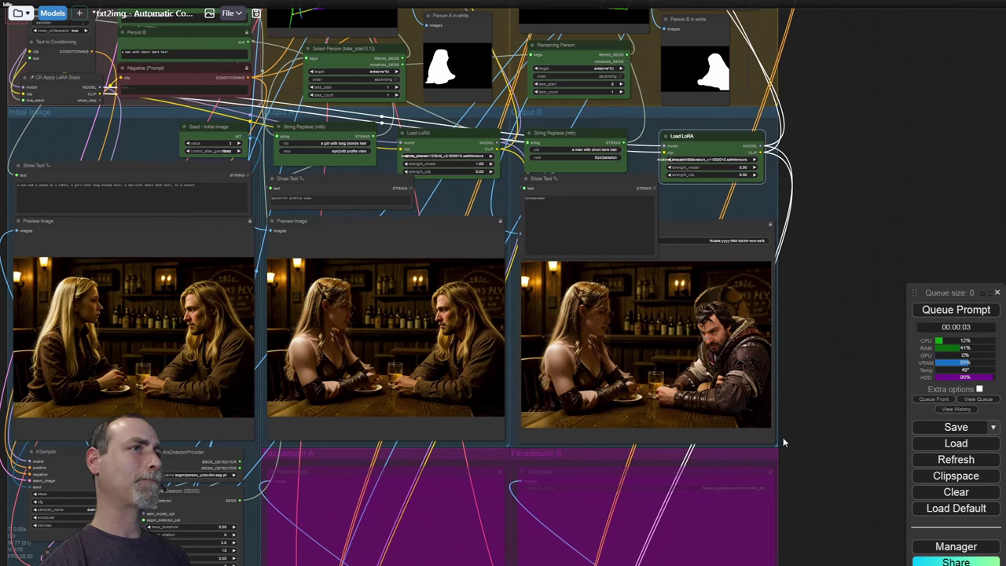
mouse_move(783, 436)
mouse_down()
mouse_move(830, 404)
mouse_move(835, 385)
mouse_move(801, 439)
mouse_up()
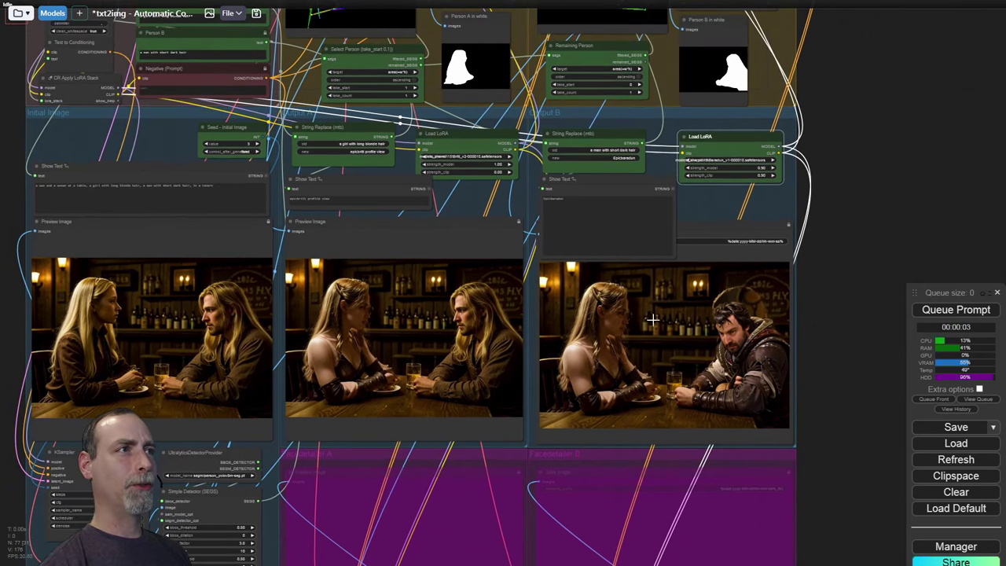
scroll(651, 318, up, 6)
scroll(684, 342, up, 2)
scroll(690, 346, down, 2)
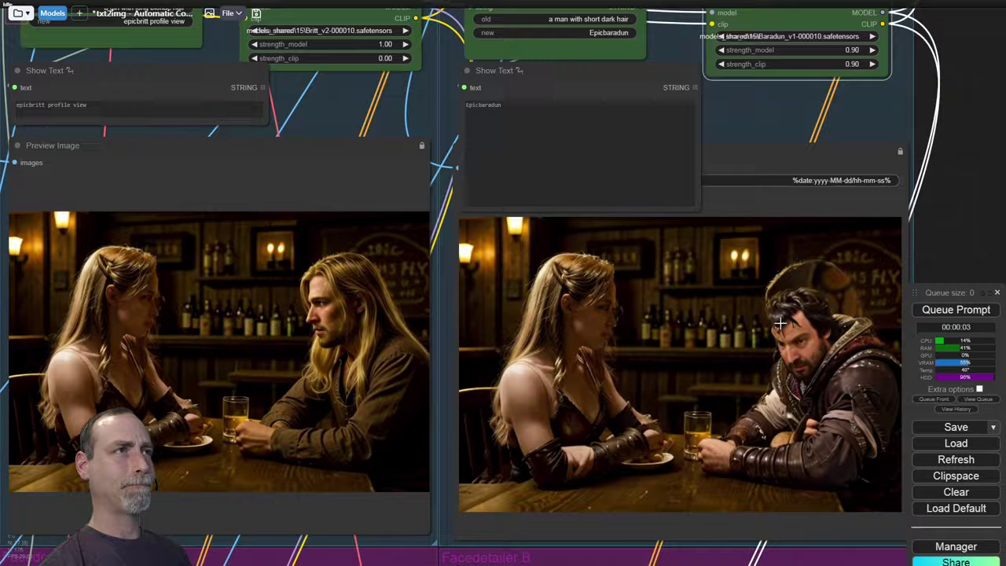
Step: Inspect the face detailer nodes: Detailer (SEGS), Simple Detector (SEGS) and the detection model provider
scroll(800, 337, down, 6)
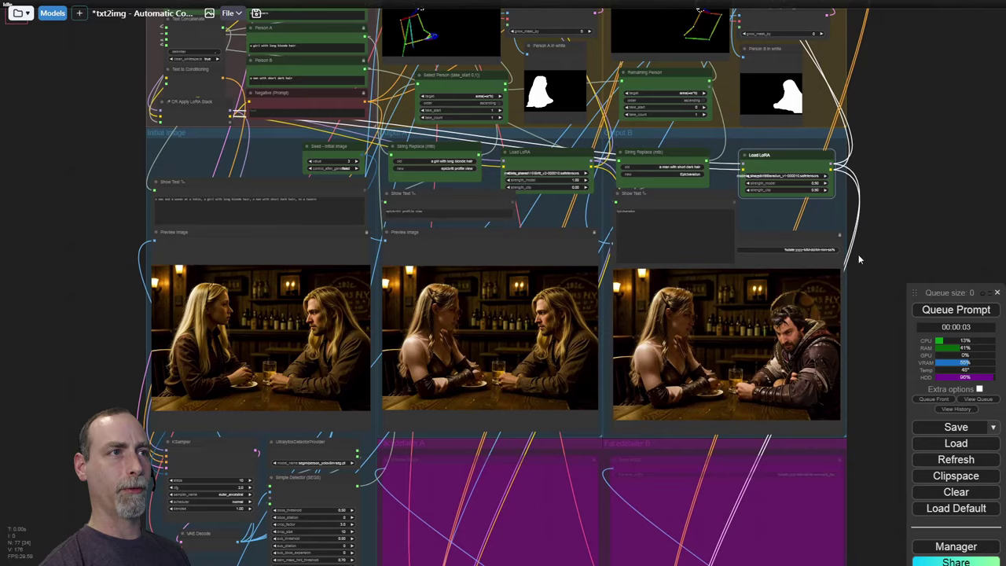
drag(875, 496, 882, 160)
scroll(770, 270, up, 5)
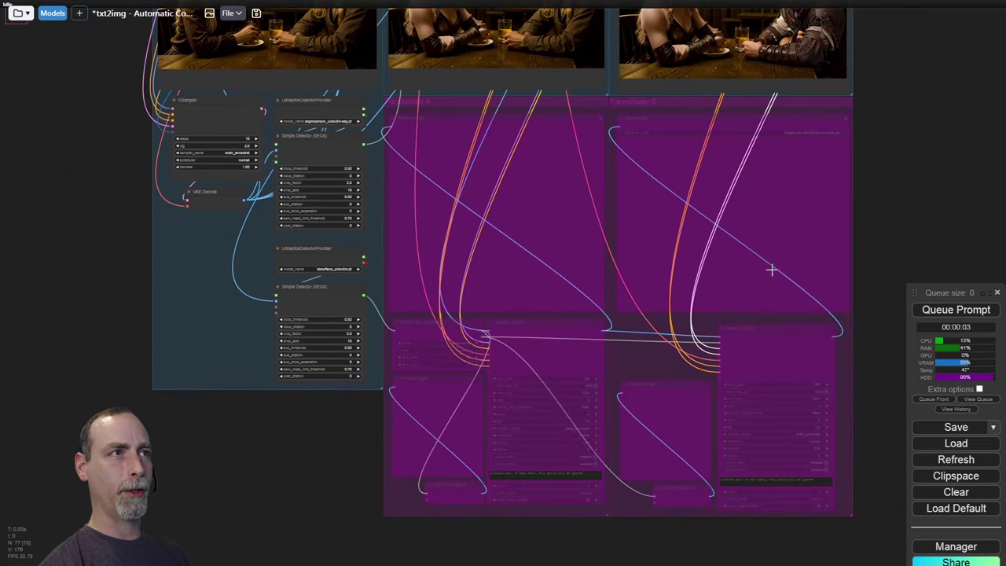
click(728, 344)
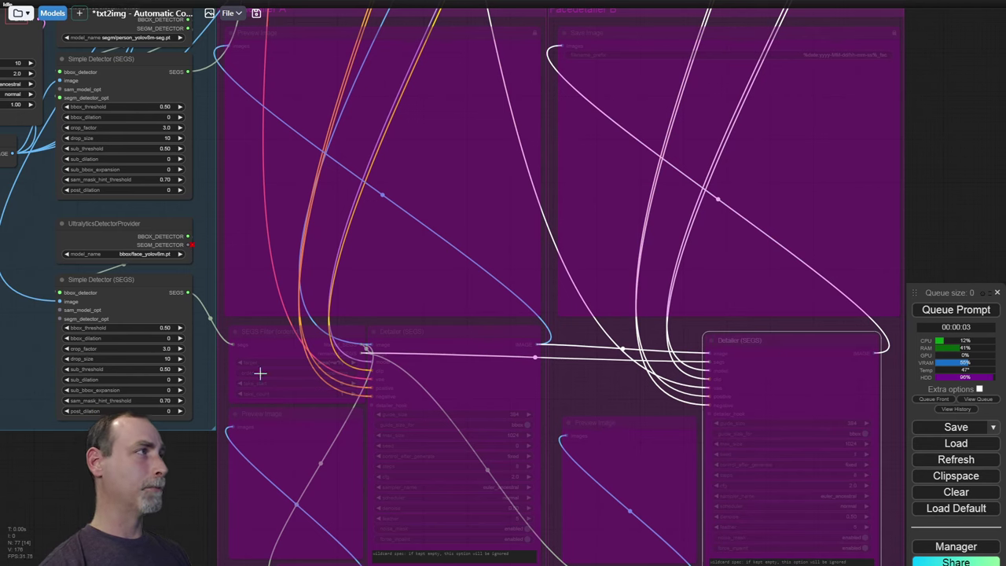
click(118, 280)
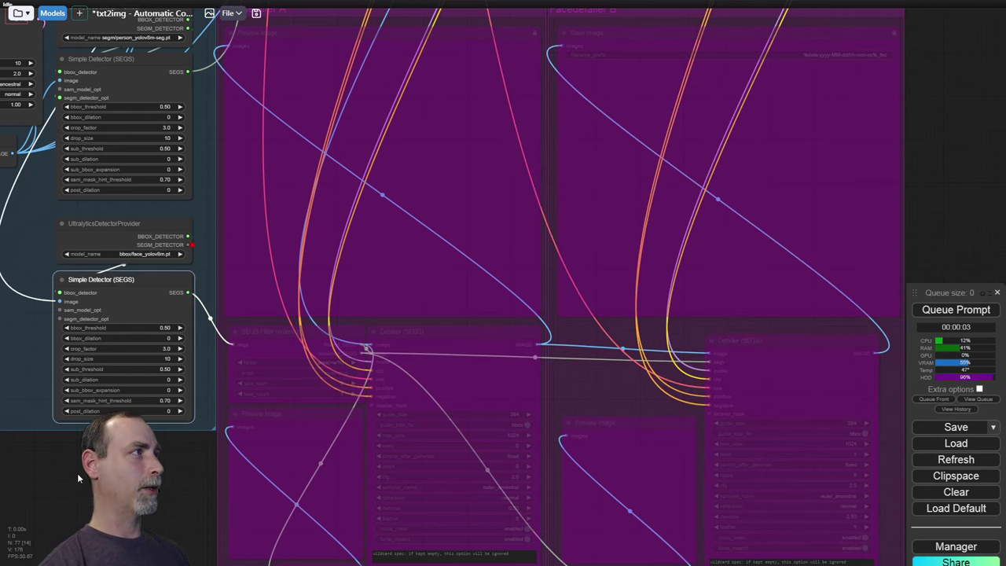
drag(118, 280, 299, 316)
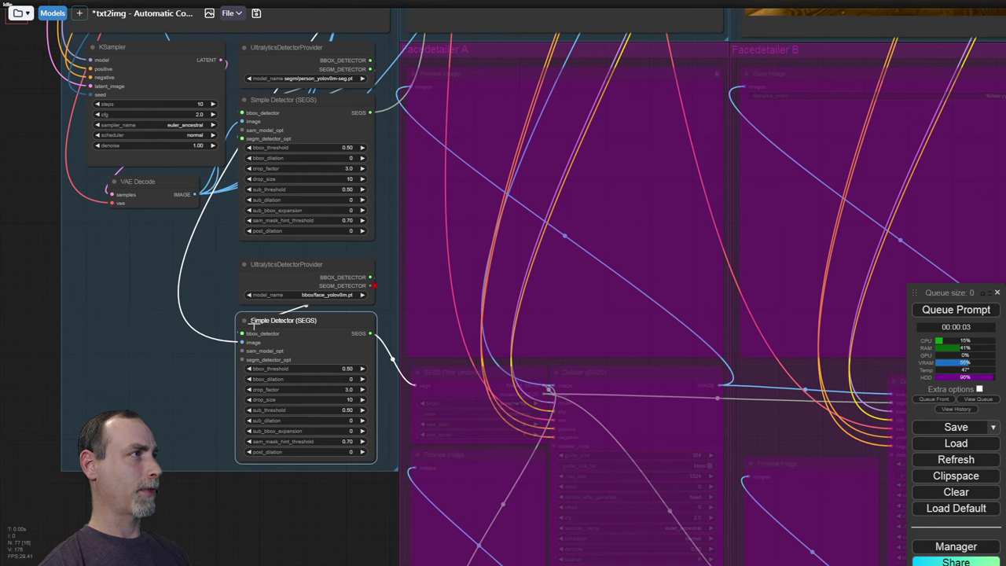
click(299, 266)
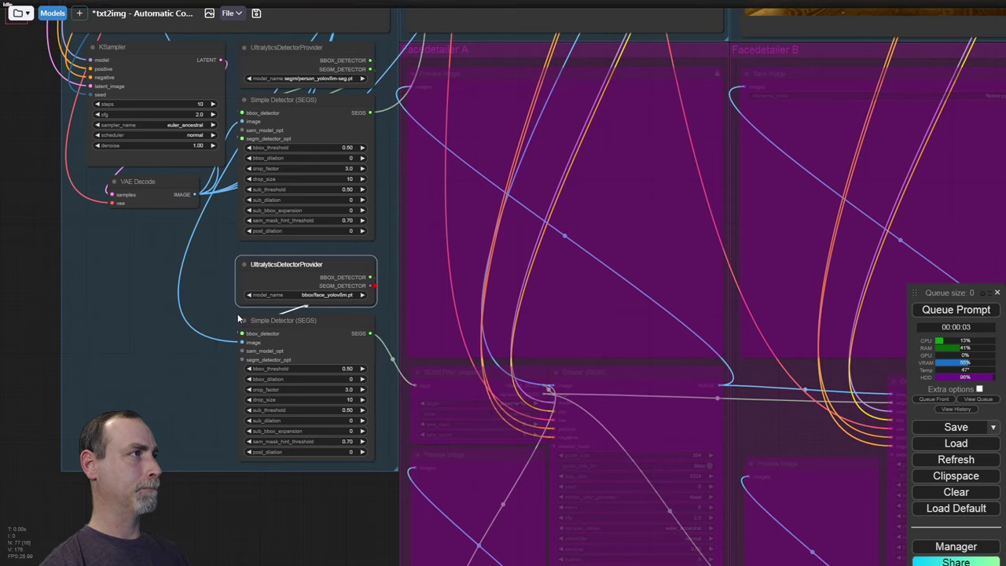
Step: Pan out to show the full workflow with its three tavern previews side by side
drag(253, 501, 66, 470)
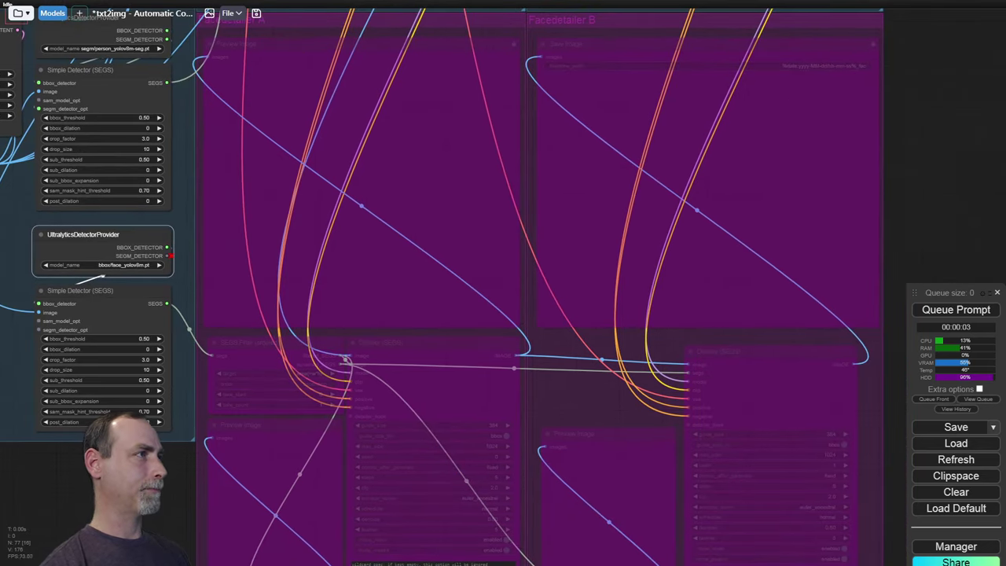
scroll(229, 375, down, 2)
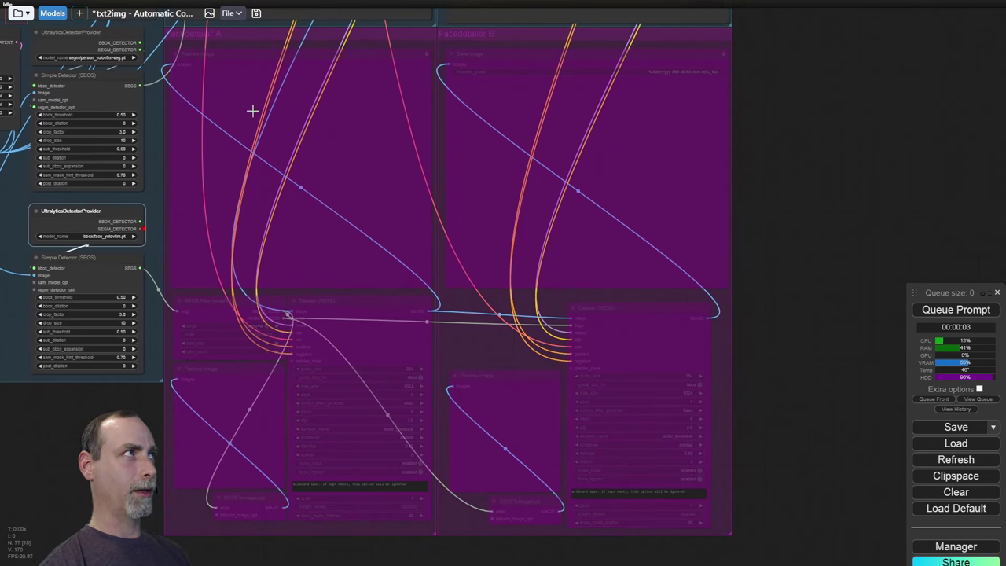
scroll(196, 314, down, 5)
drag(123, 374, 396, 556)
drag(187, 213, 162, 359)
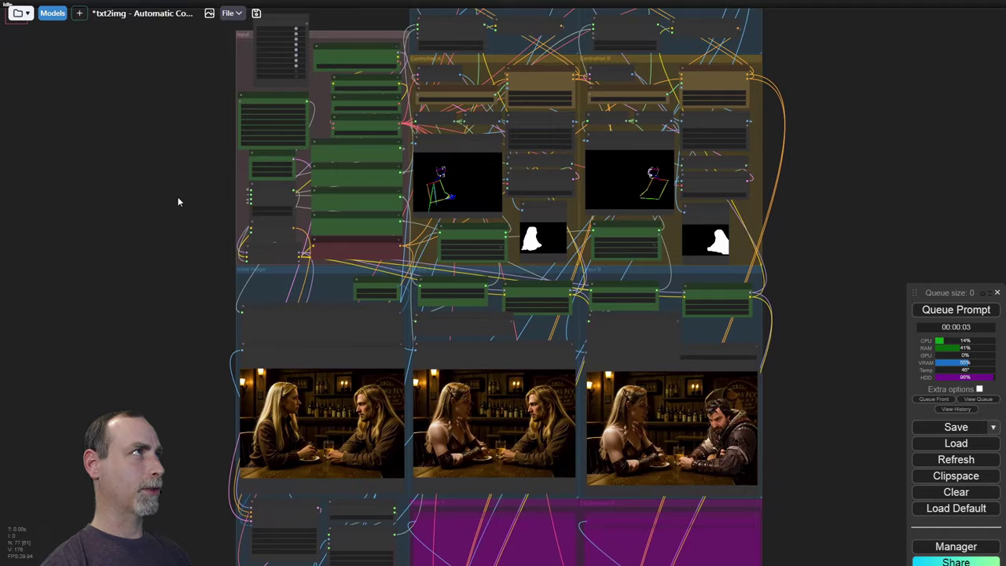
Step: Run the workflow and check the face crops: detailer A took the man's face, B the woman's
drag(180, 199, 161, 359)
scroll(193, 275, up, 5)
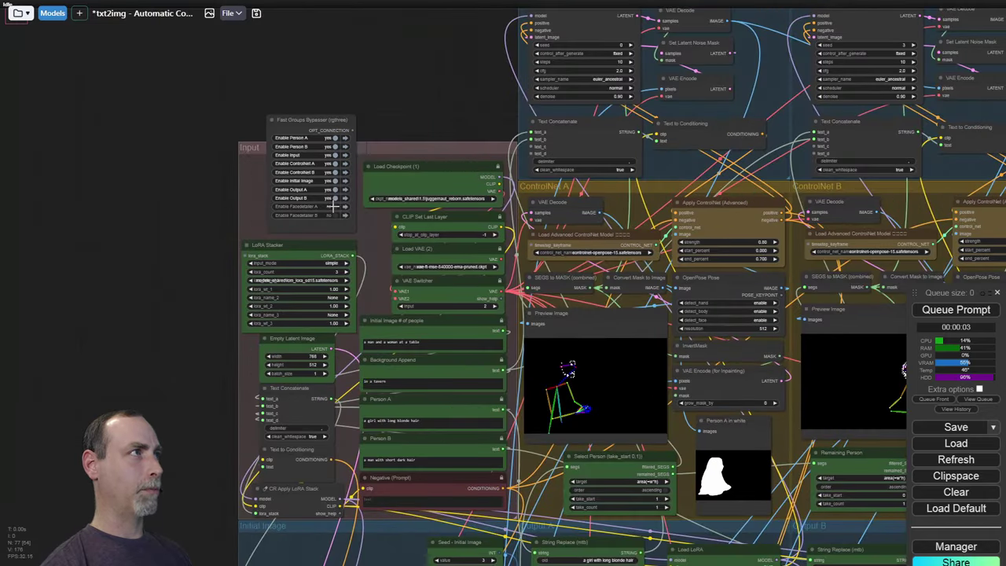
drag(191, 435, 36, 113)
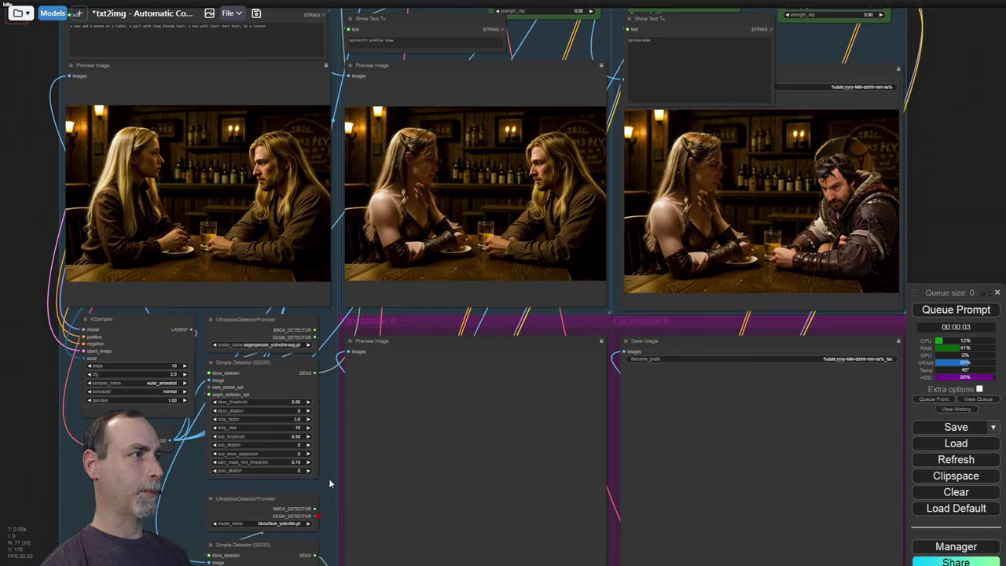
drag(330, 483, 199, 288)
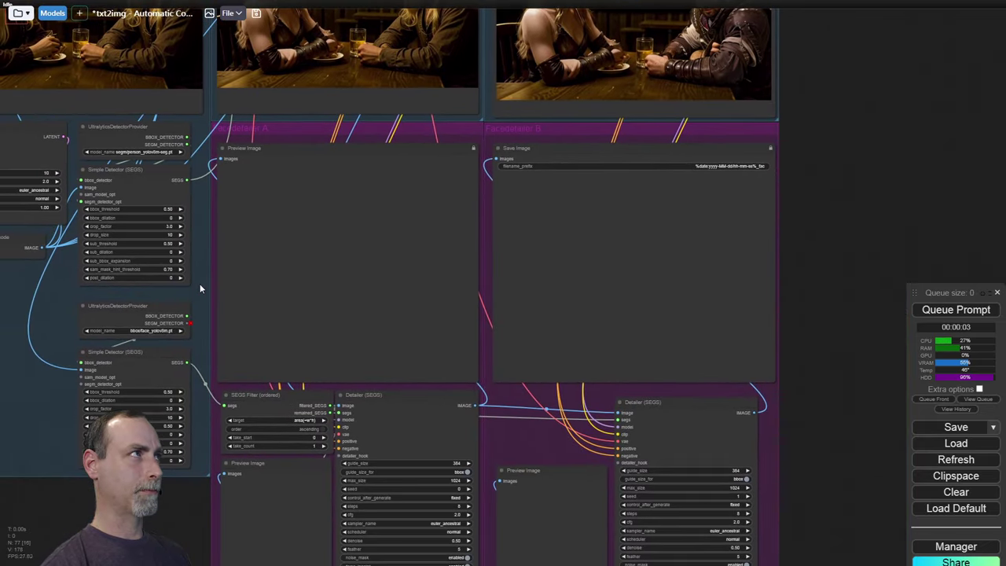
click(942, 310)
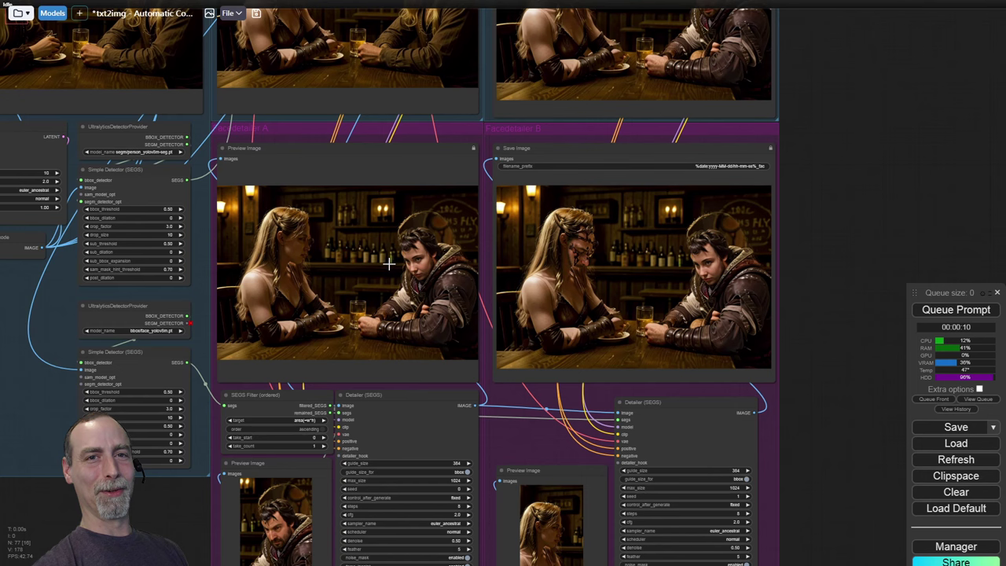
scroll(397, 253, up, 4)
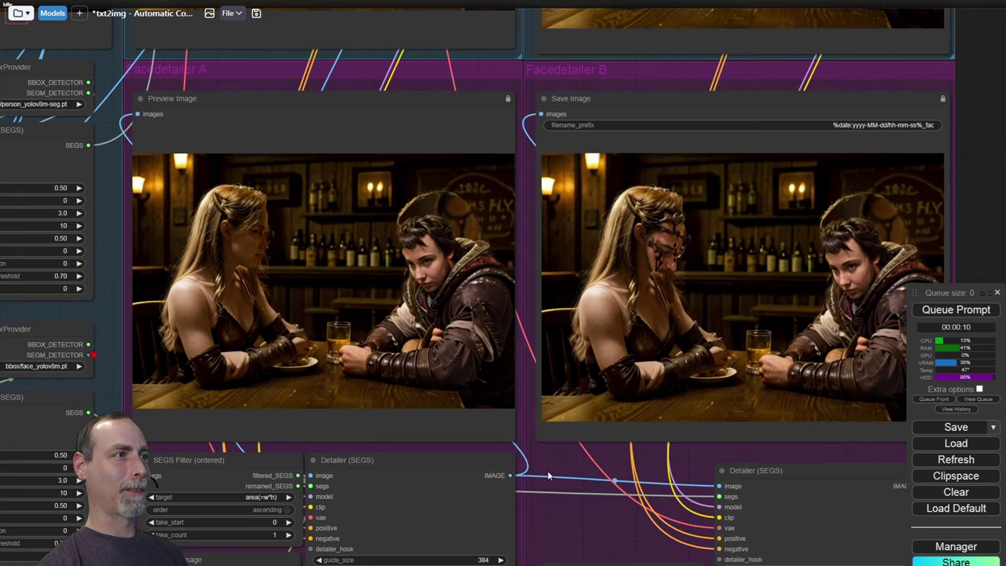
drag(548, 467, 568, 204)
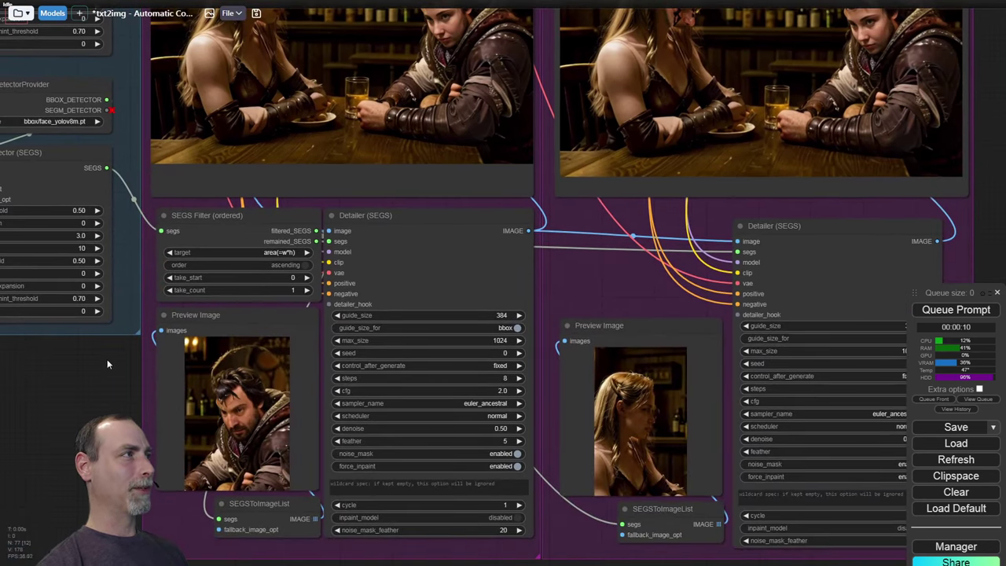
Step: Change SEGS Filter (ordered) take_start from 0 to 1 and rerun the workflow
drag(313, 281, 330, 343)
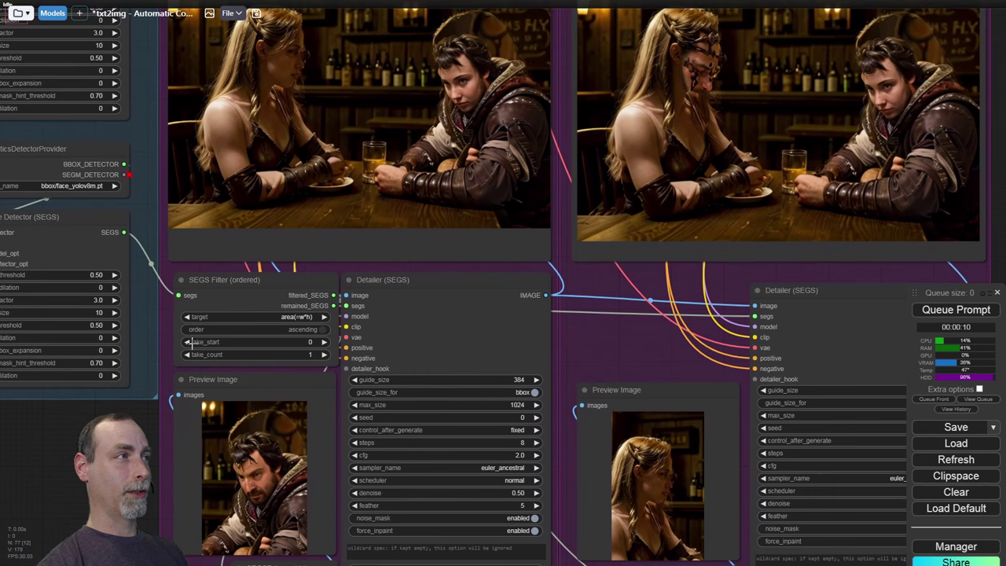
click(322, 341)
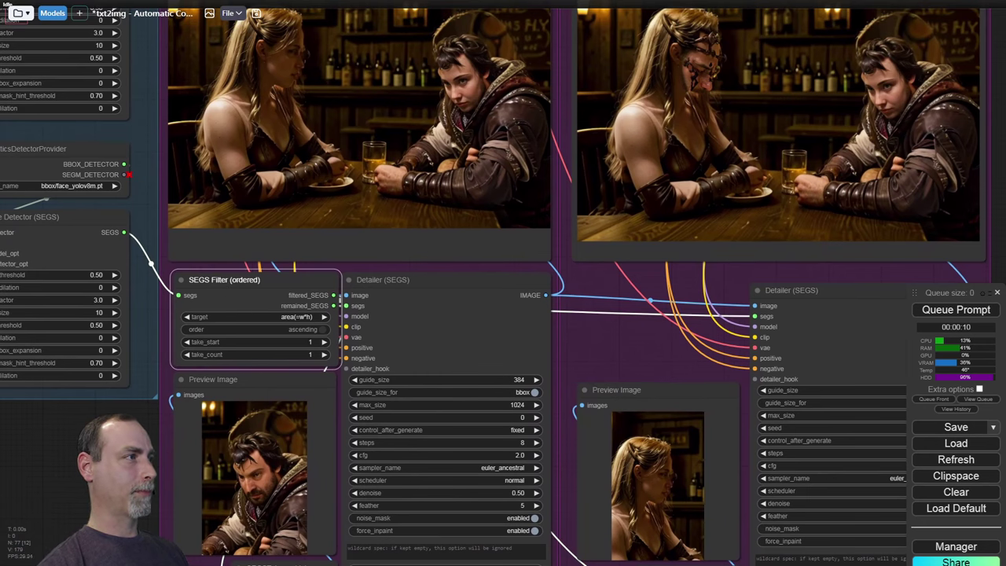
drag(146, 460, 120, 361)
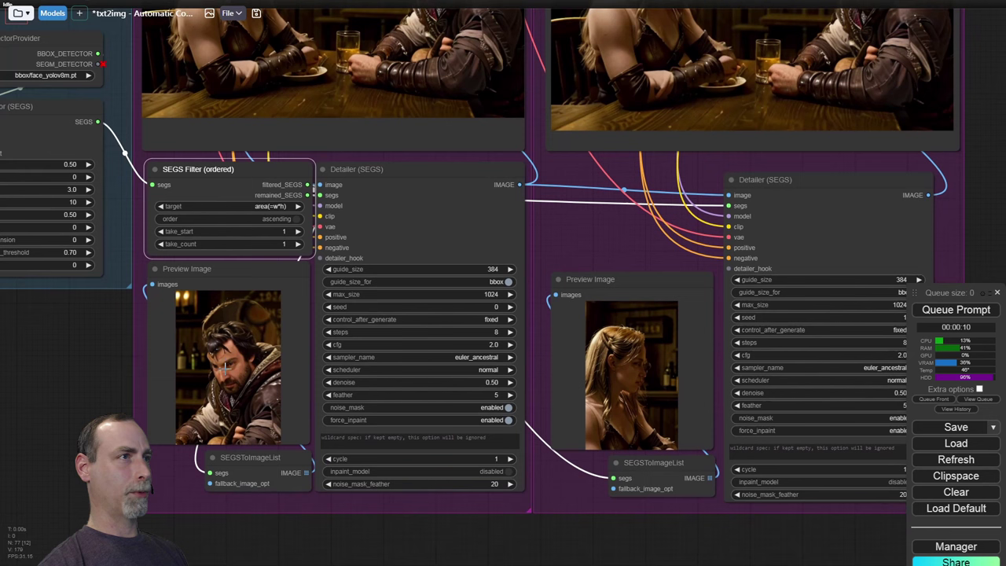
click(929, 312)
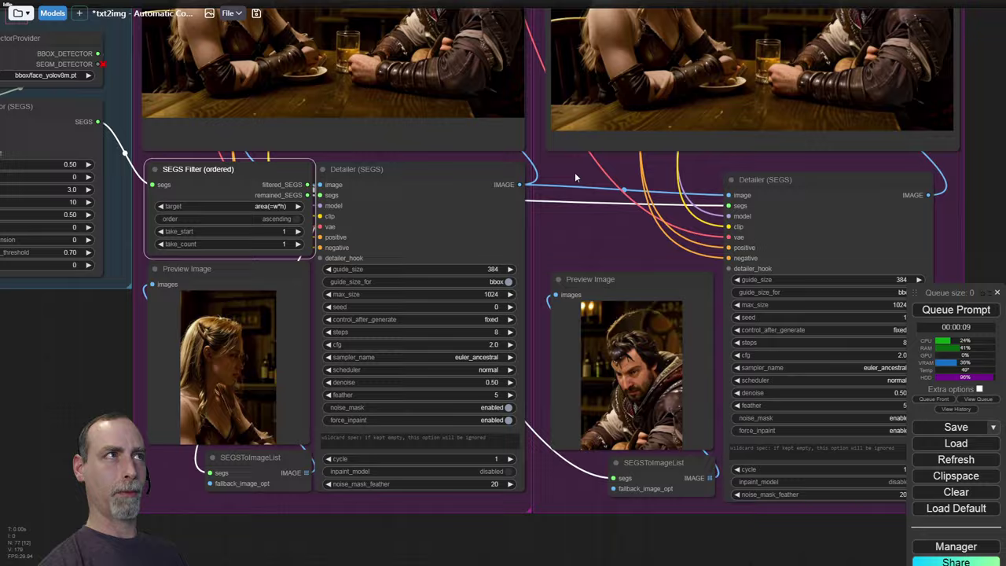
drag(574, 172, 311, 437)
scroll(414, 249, up, 6)
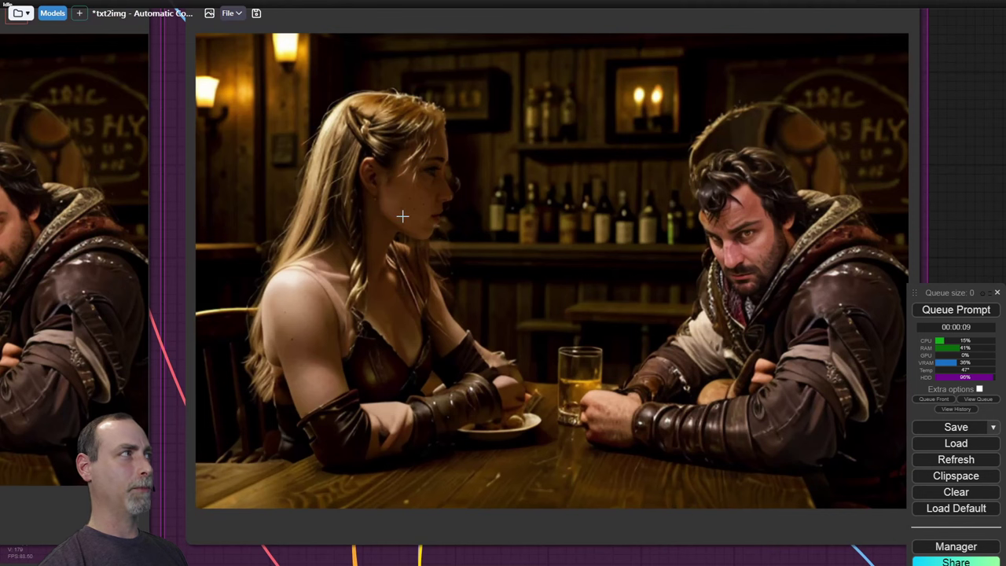
scroll(263, 310, down, 2)
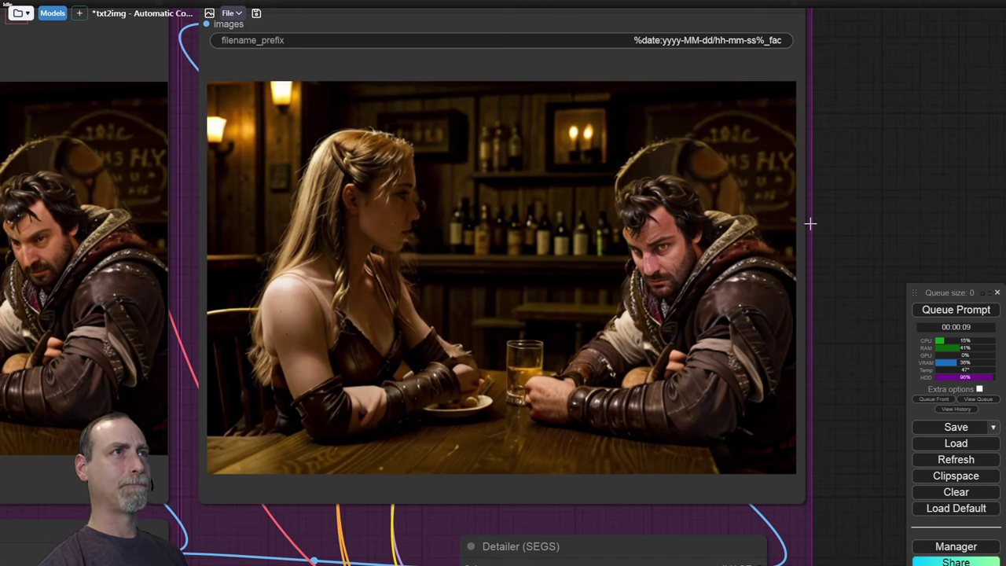
scroll(846, 209, down, 2)
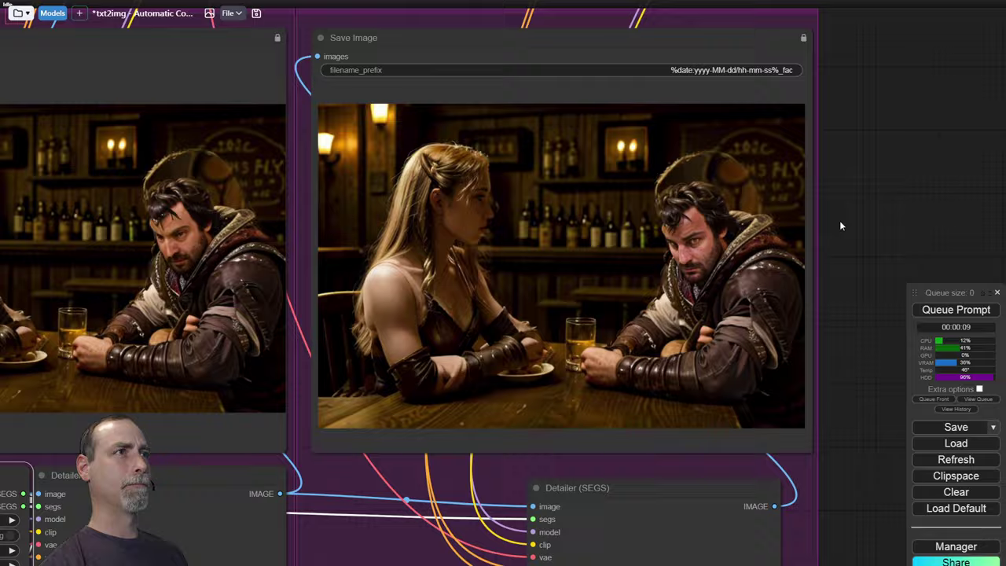
scroll(839, 220, down, 8)
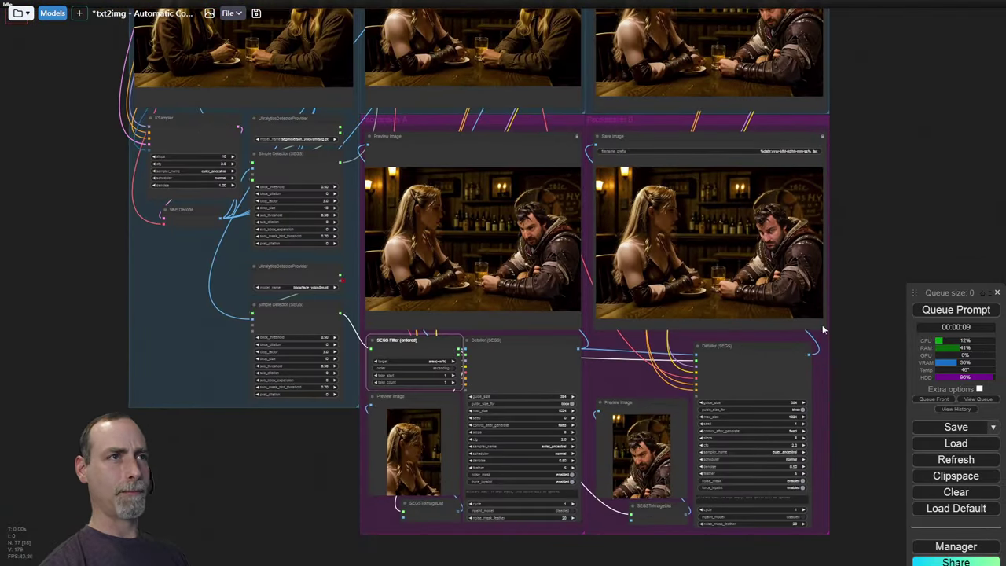
drag(832, 332, 804, 423)
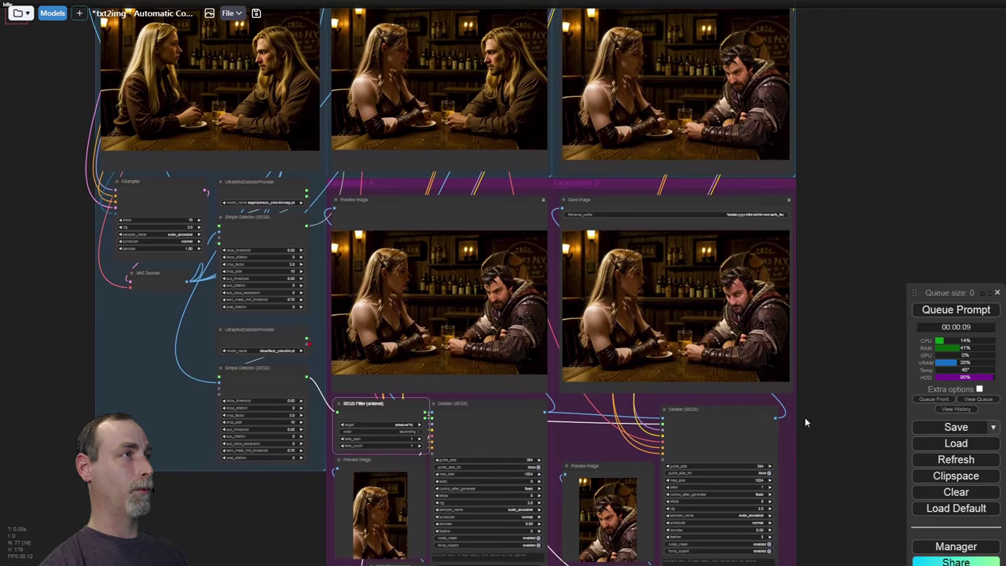
drag(826, 223, 633, 262)
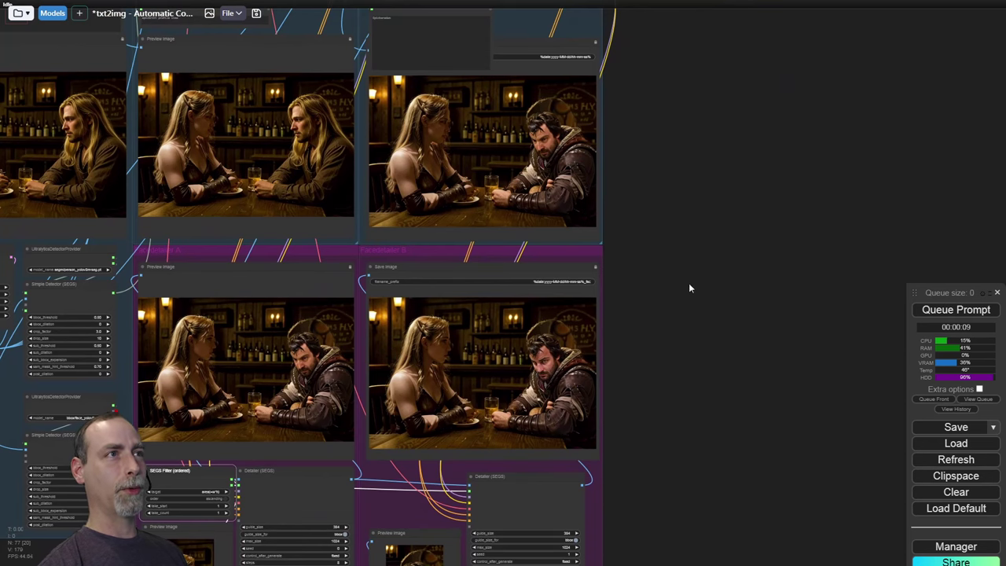
drag(645, 295, 801, 292)
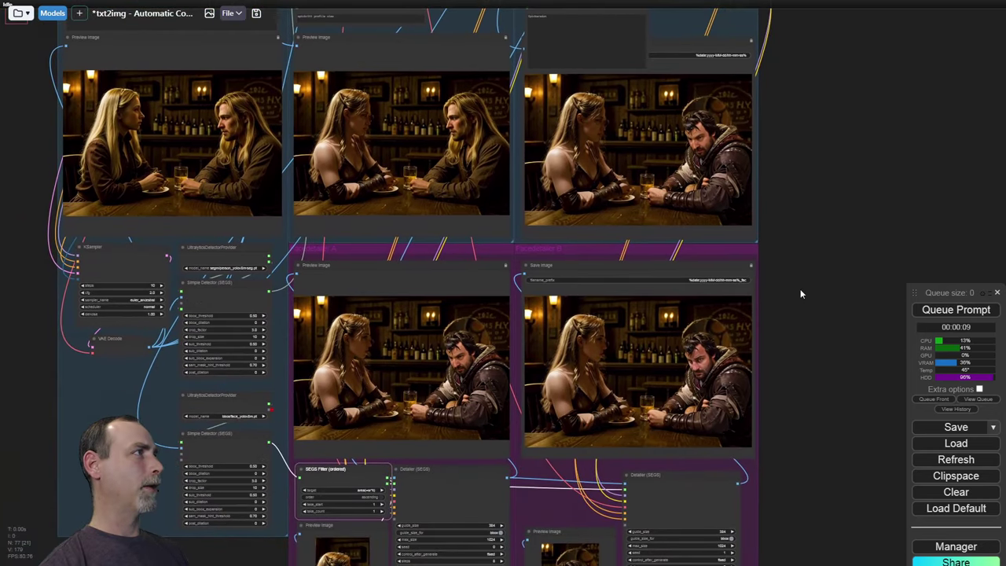
drag(13, 232, 221, 347)
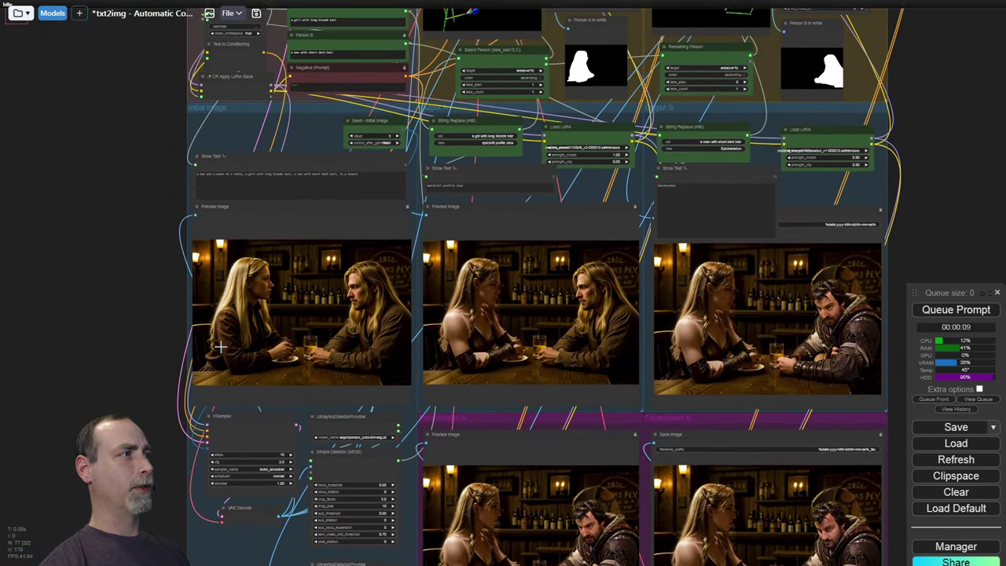
click(253, 419)
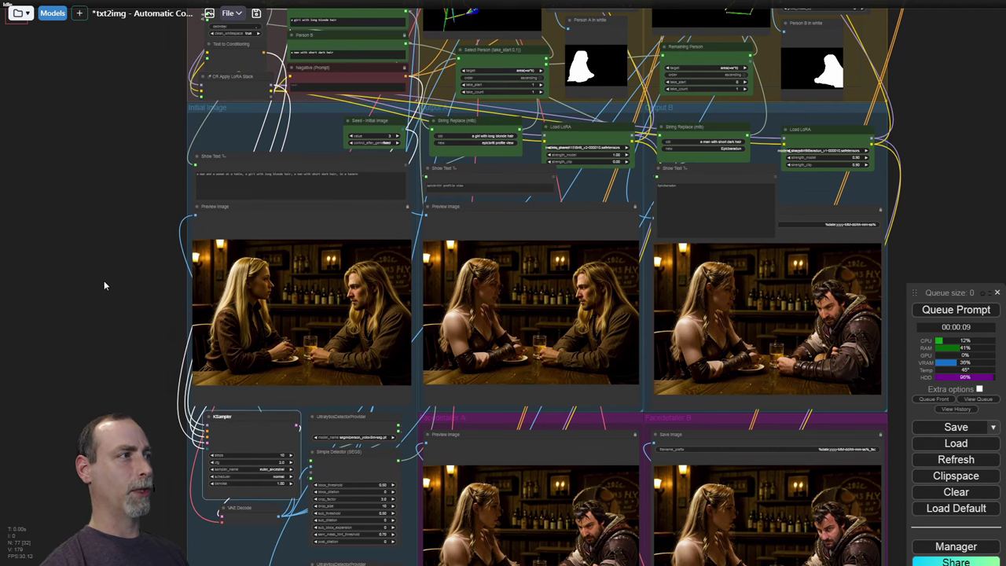
drag(103, 286, 150, 282)
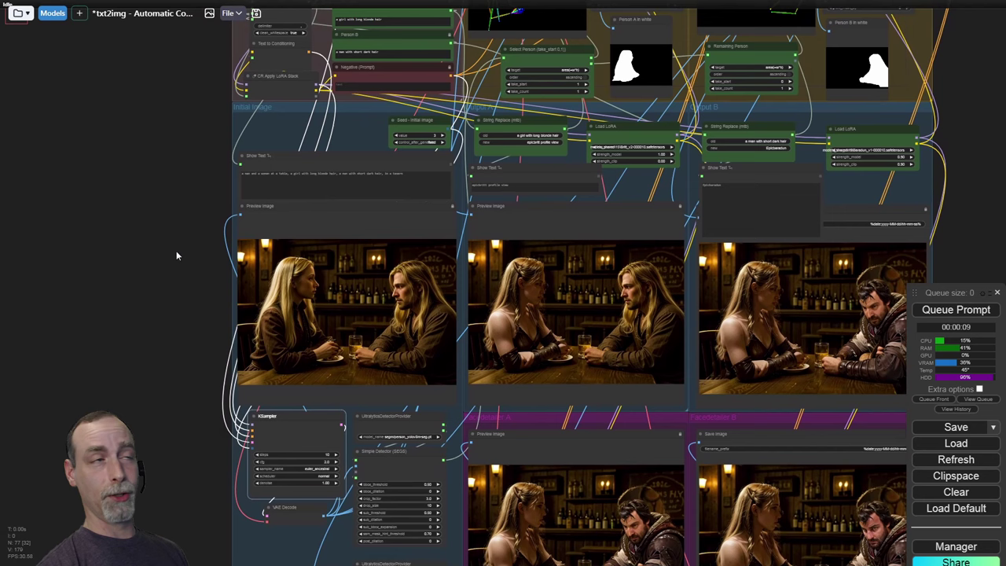
scroll(182, 264, down, 3)
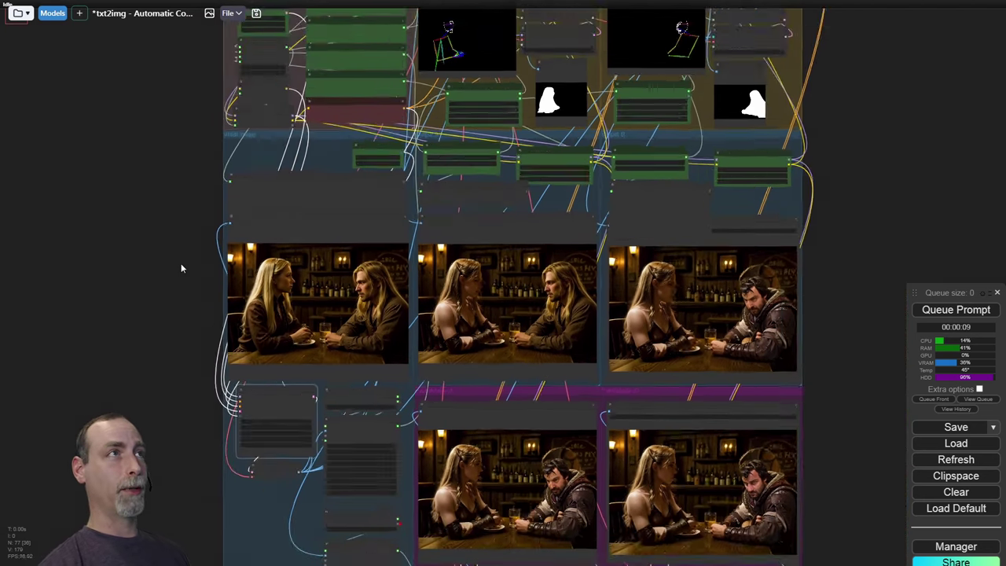
drag(747, 218, 752, 429)
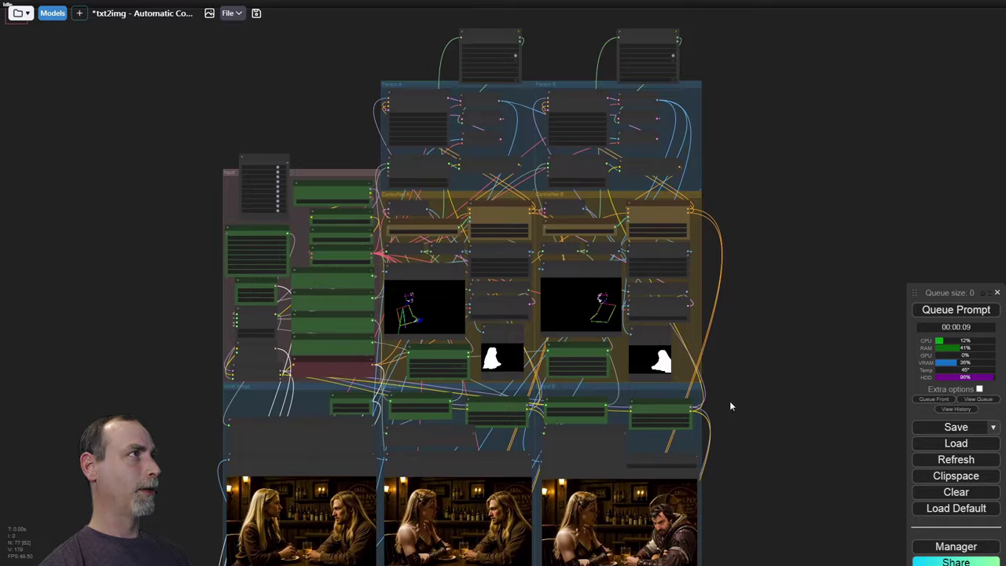
Step: Save the 'txt2img - Automatic Co…' tavern workflow from the top menu bar
scroll(729, 406, up, 4)
scroll(716, 395, down, 3)
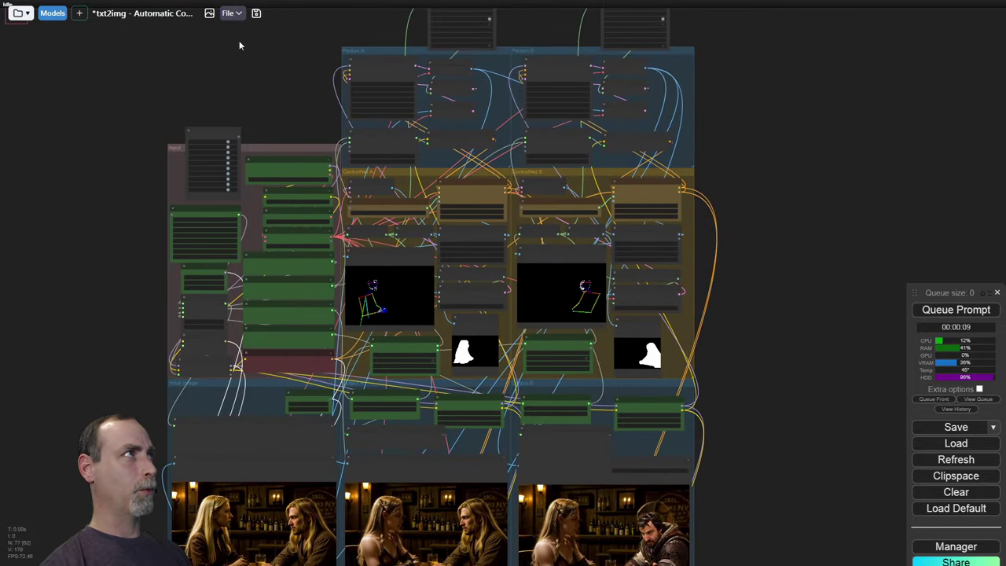
click(257, 13)
drag(132, 390, 98, 282)
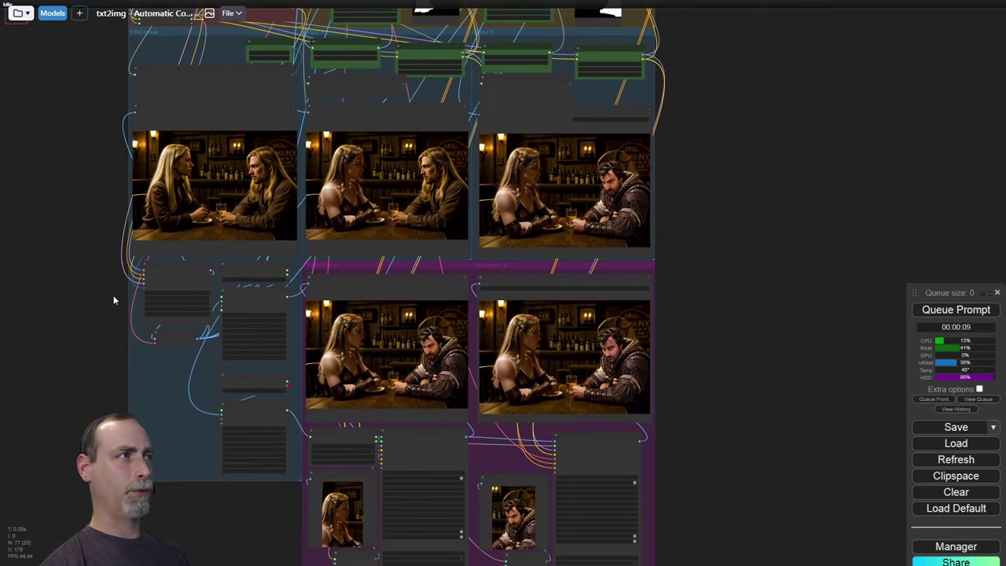